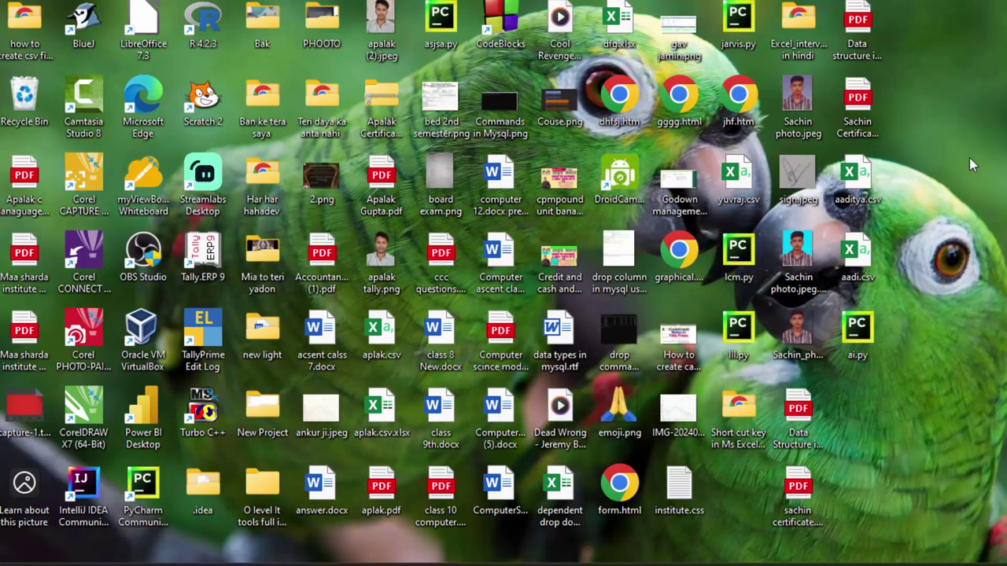
Step: Refresh the desktop, then search the Start menu for 'msacc' to find Access
right_click(957, 174)
click(903, 175)
key(super)
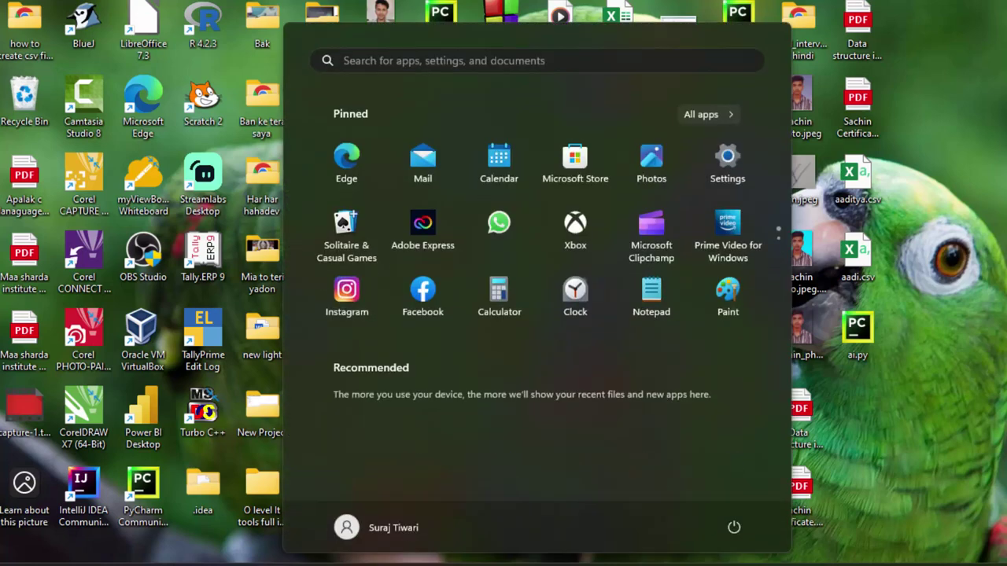
text(msa)
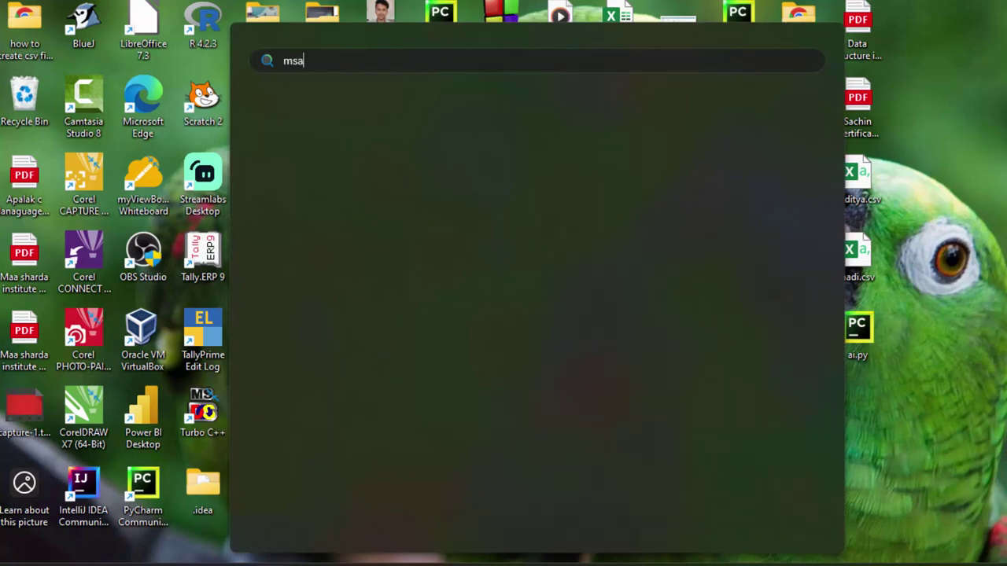
text(cc)
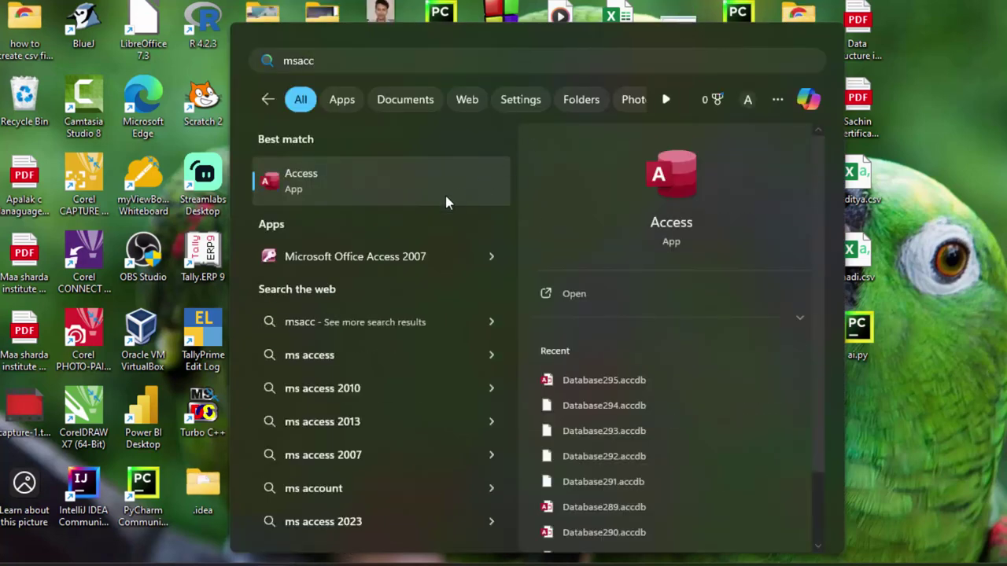
Step: Launch Access and create a blank database named Database296.accdb
click(446, 202)
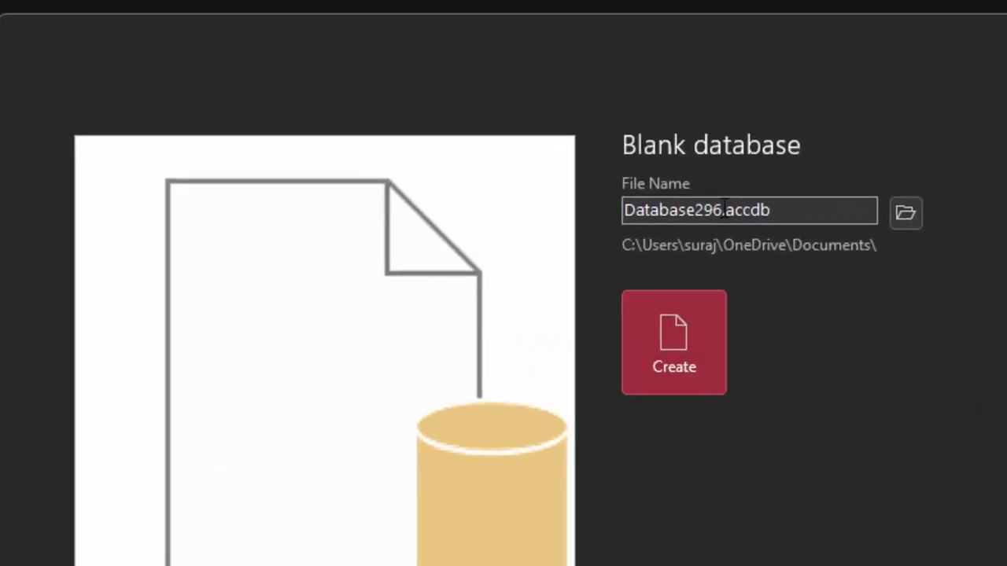
drag(686, 217, 713, 228)
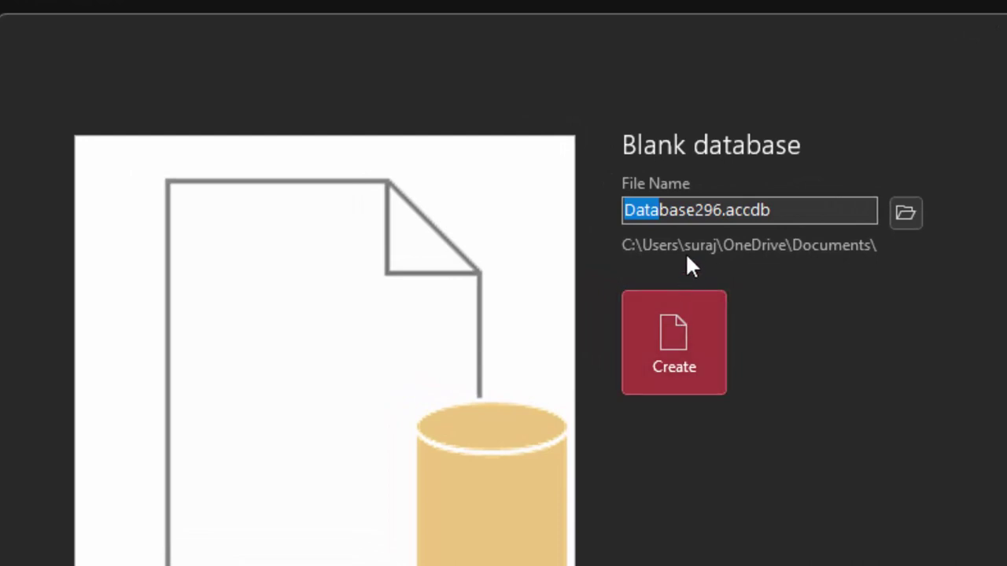
click(692, 331)
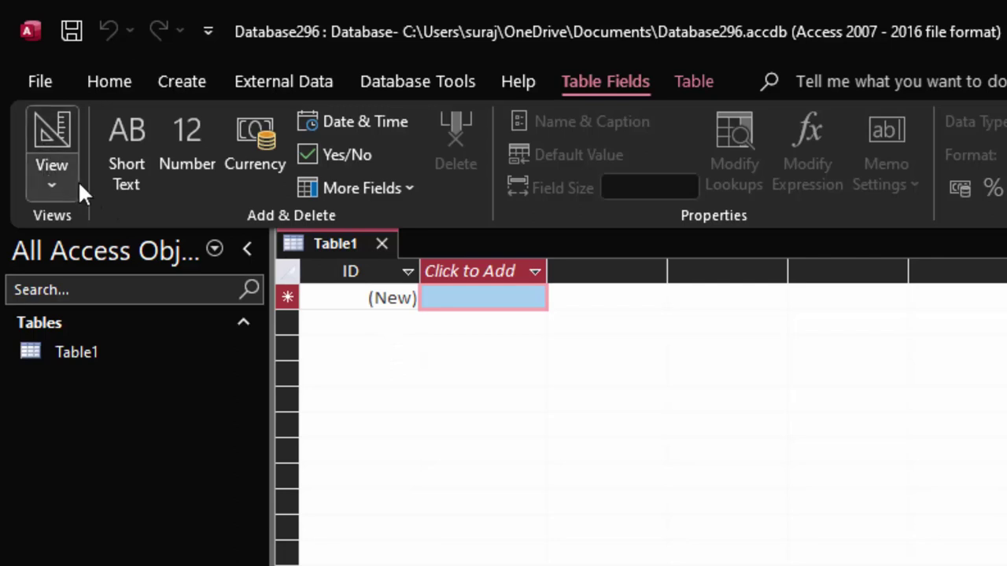
Step: Close Table1 and start a new Query Design shown in SQL View
click(382, 243)
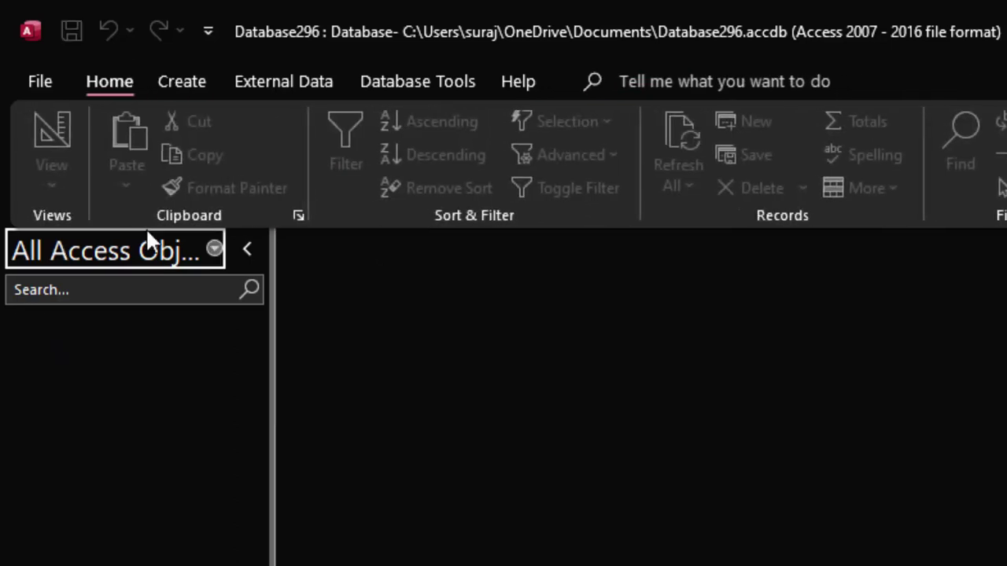
click(189, 96)
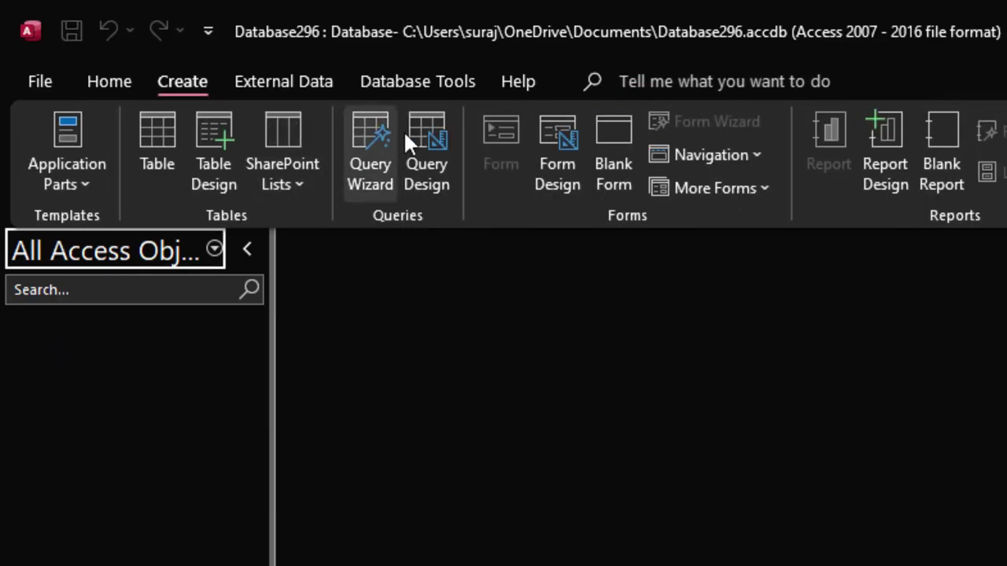
click(428, 129)
click(67, 131)
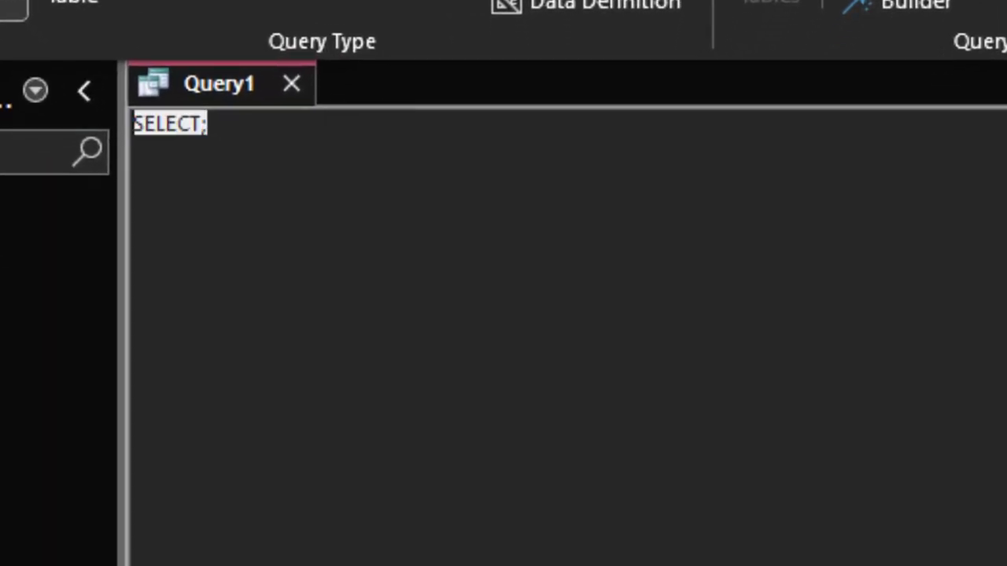
Step: Replace SELECT; with 'Craete Product(Name_of_product text,Expiry Date);' and select the whole statement
key(Delete)
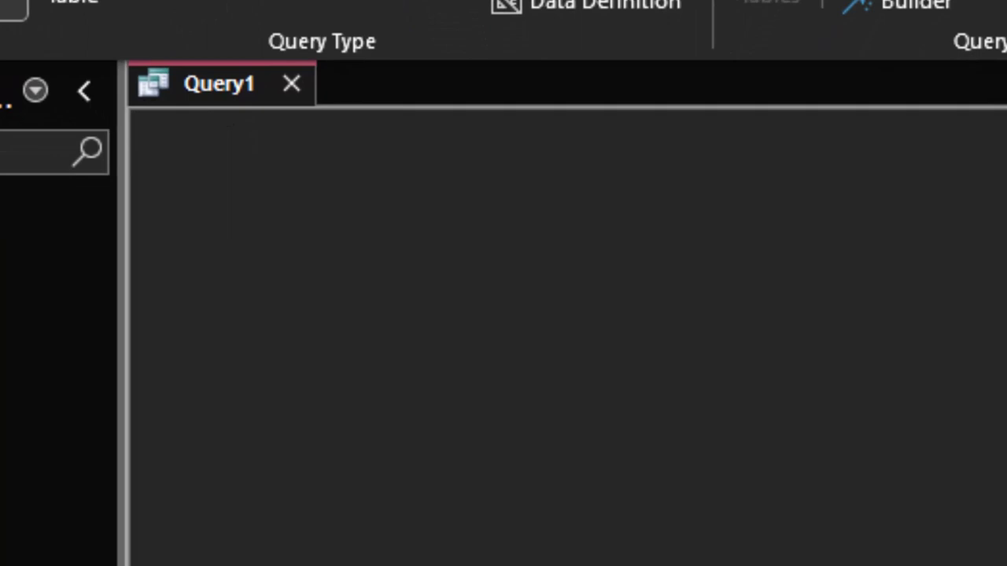
text(Cra)
text(ete )
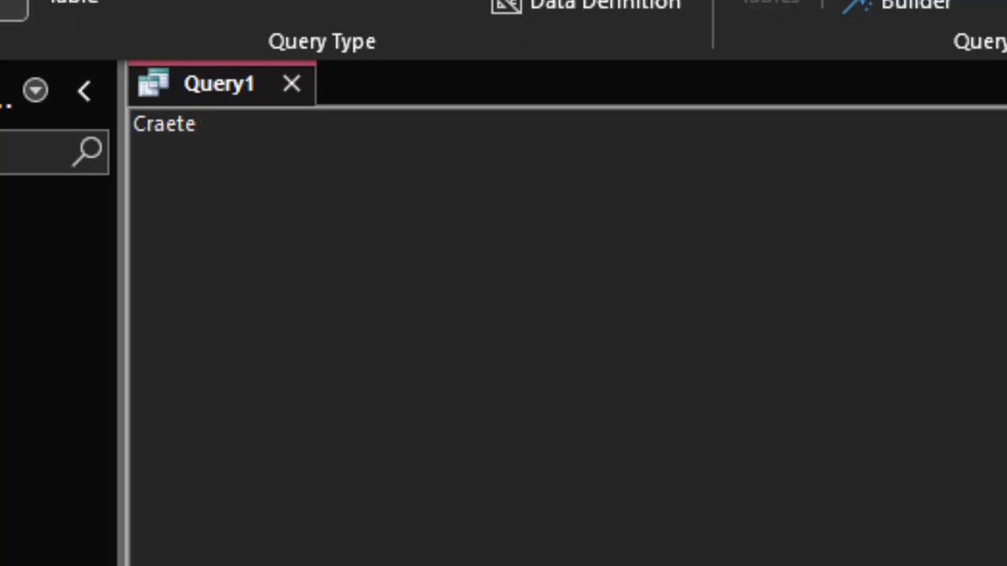
text(Prod)
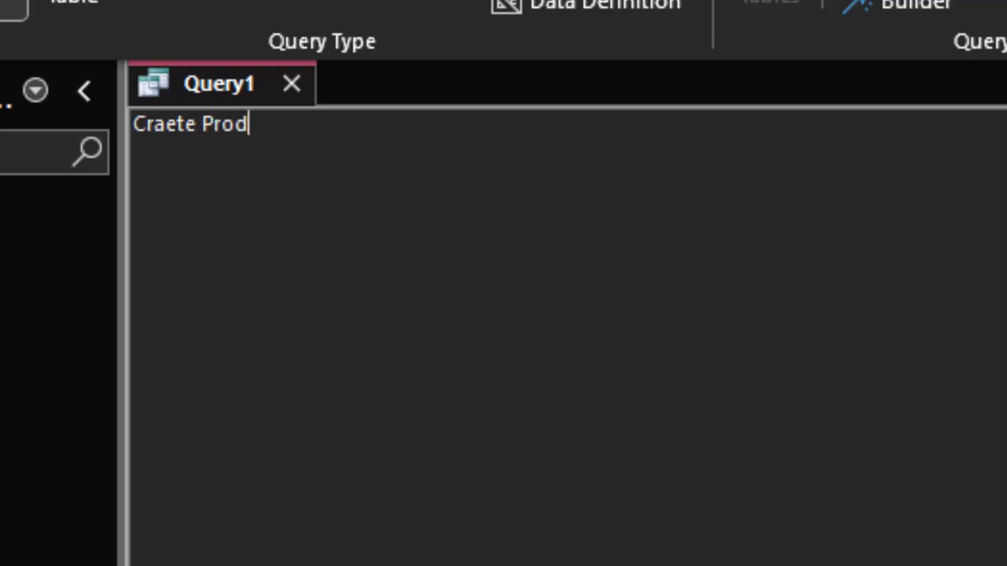
text(uct()
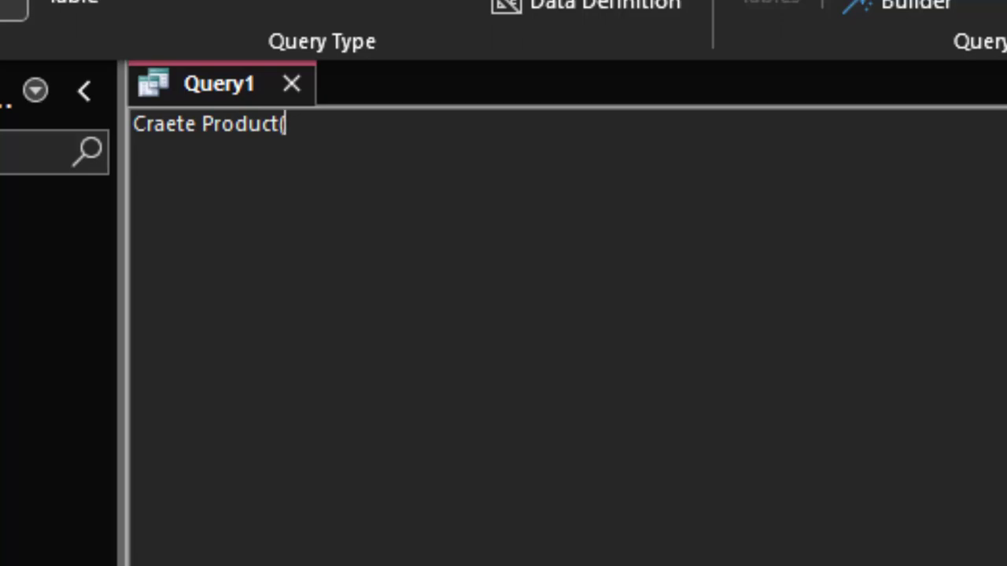
text(Name_o)
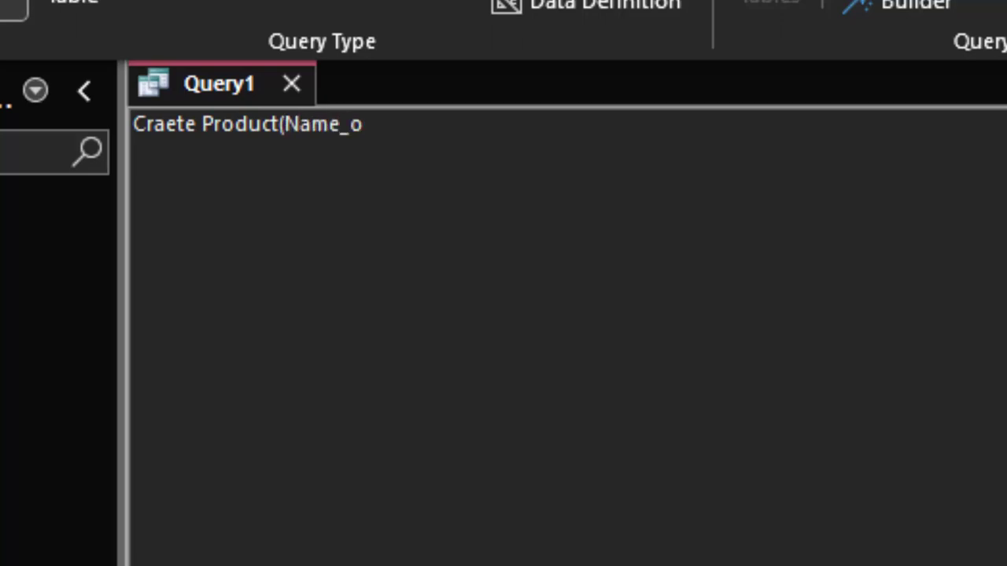
text(fP)
key(BackSpace)
text(_p)
text(roduct)
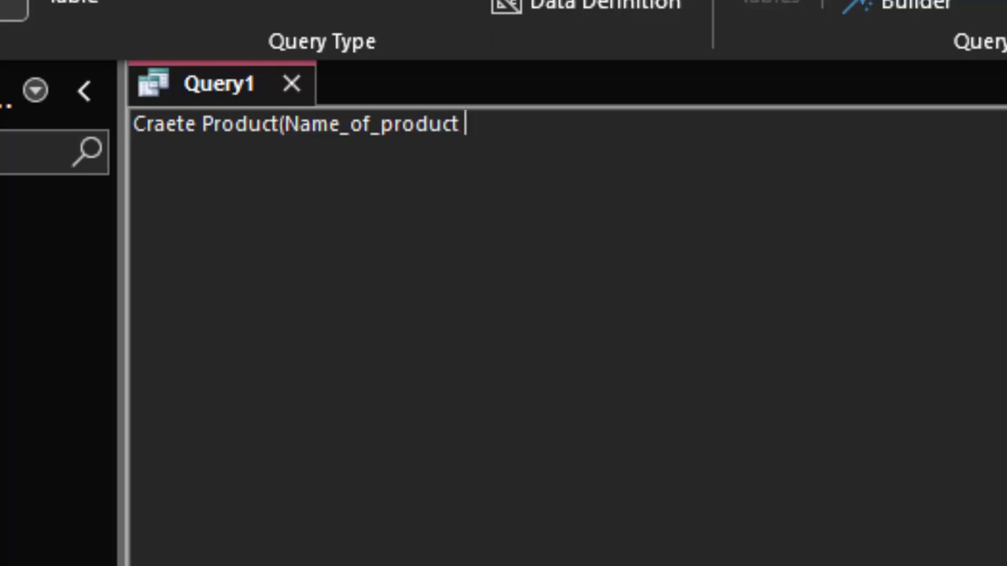
text(text)
text(,)
text(Ex)
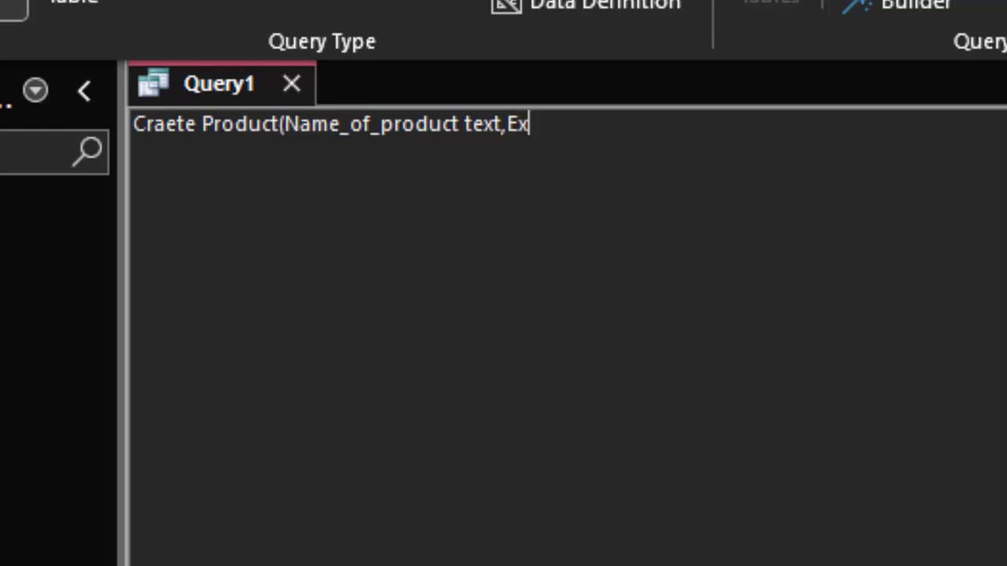
text(piry)
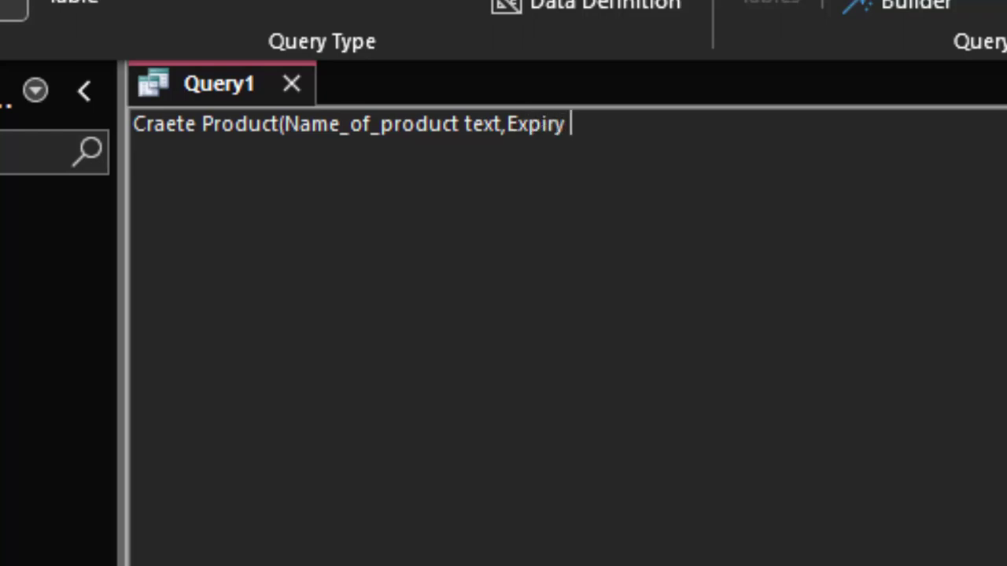
text( D)
text(Te)
key(BackSpace)
key(BackSpace)
text(ate)
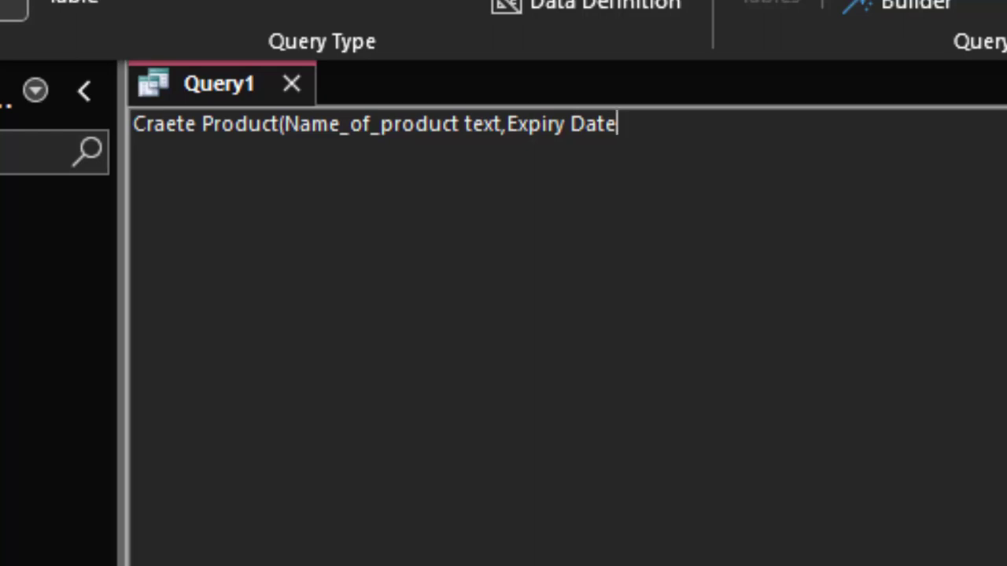
text();)
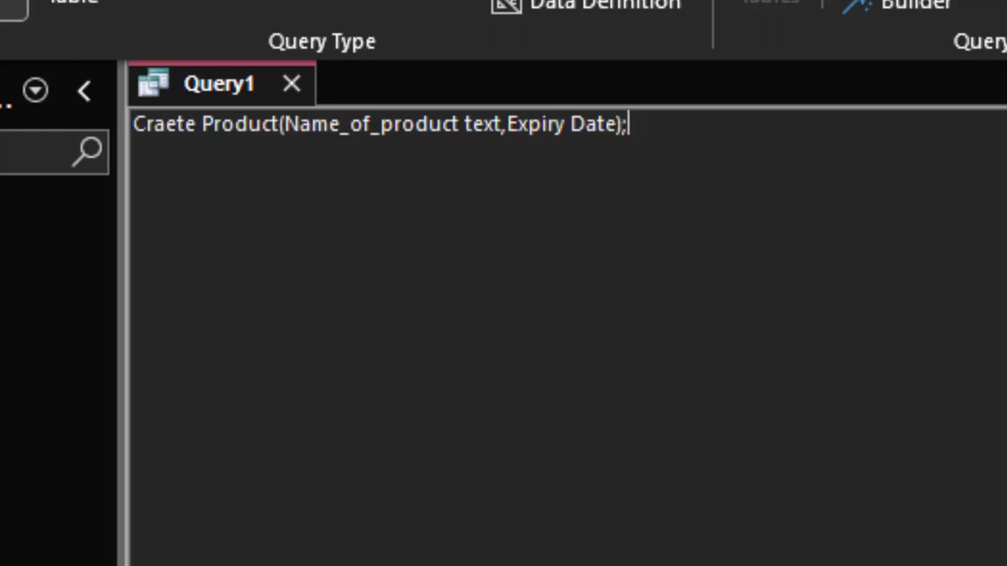
key(ctrl+a)
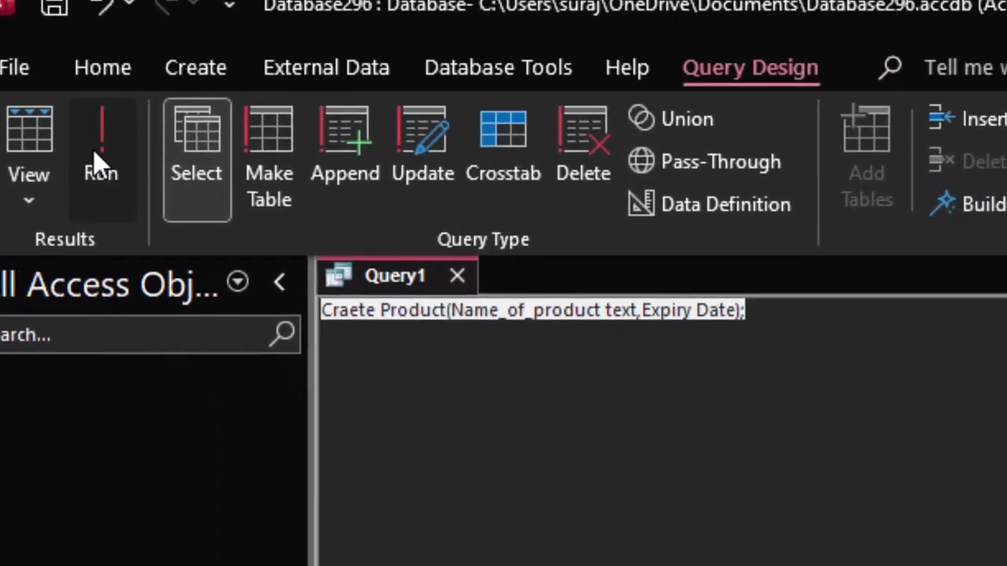
Step: Run the misspelled statement, dismiss the invalid-SQL error, and begin correcting 'Craete'
click(92, 149)
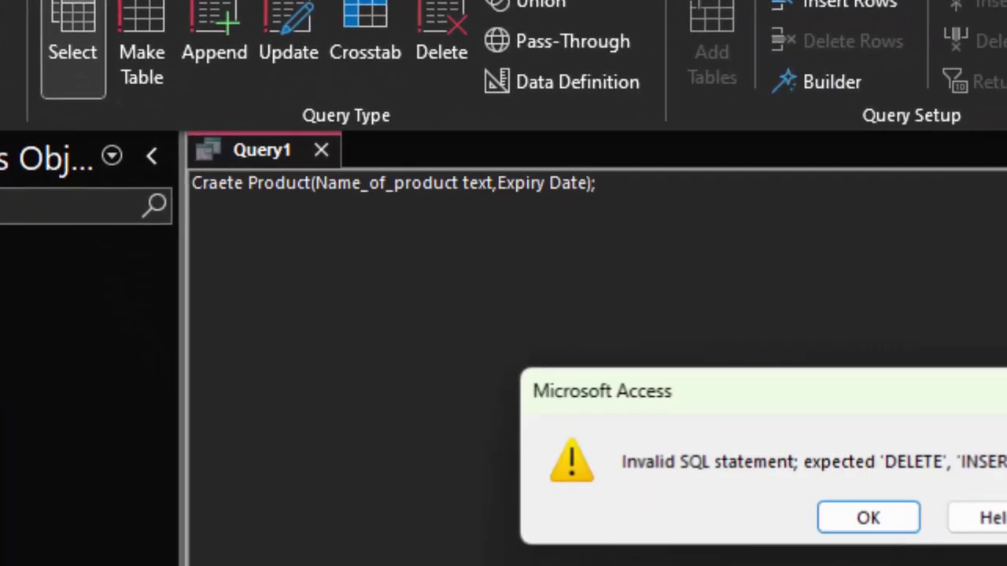
click(768, 438)
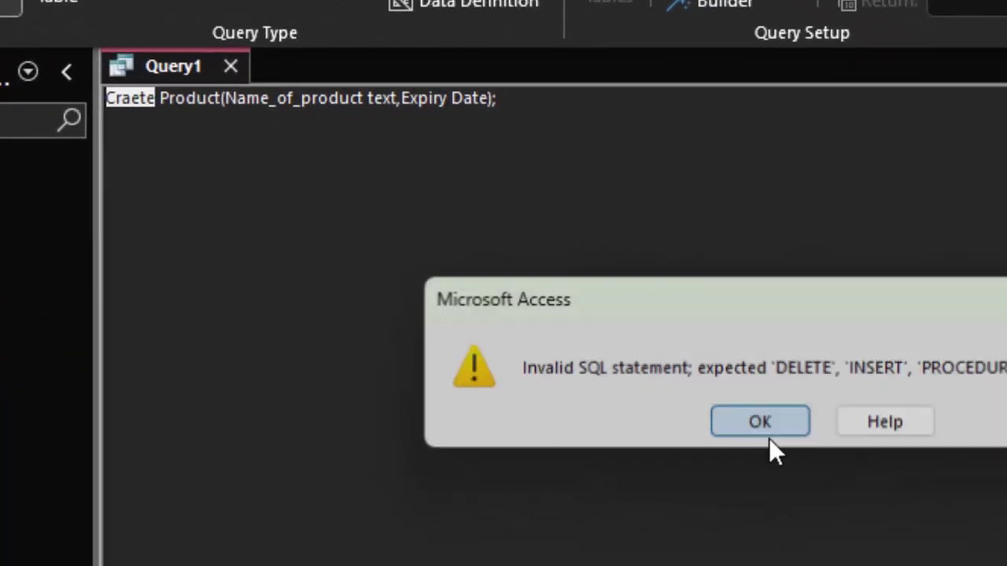
click(115, 98)
key(Delete)
key(Delete)
text(c)
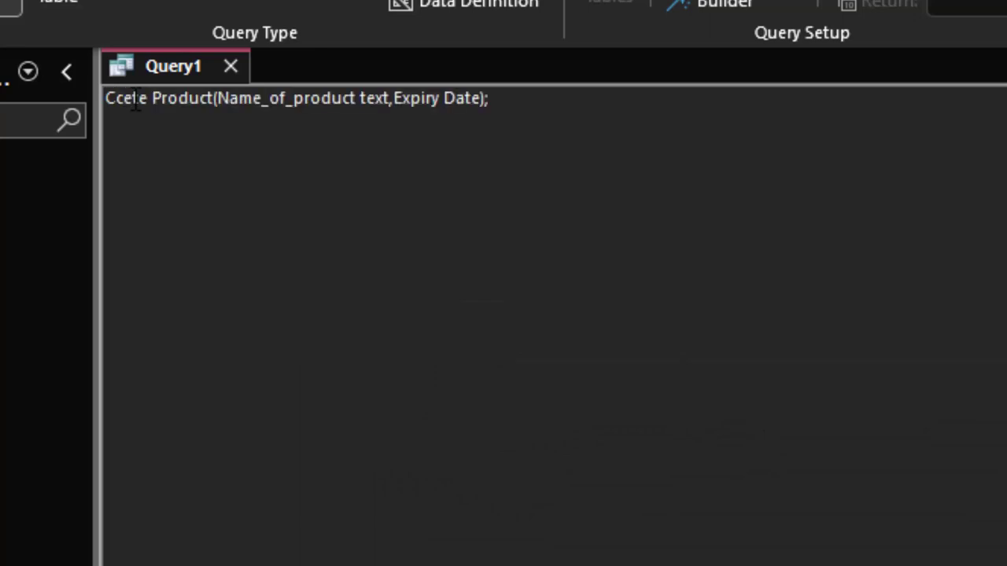
key(BackSpace)
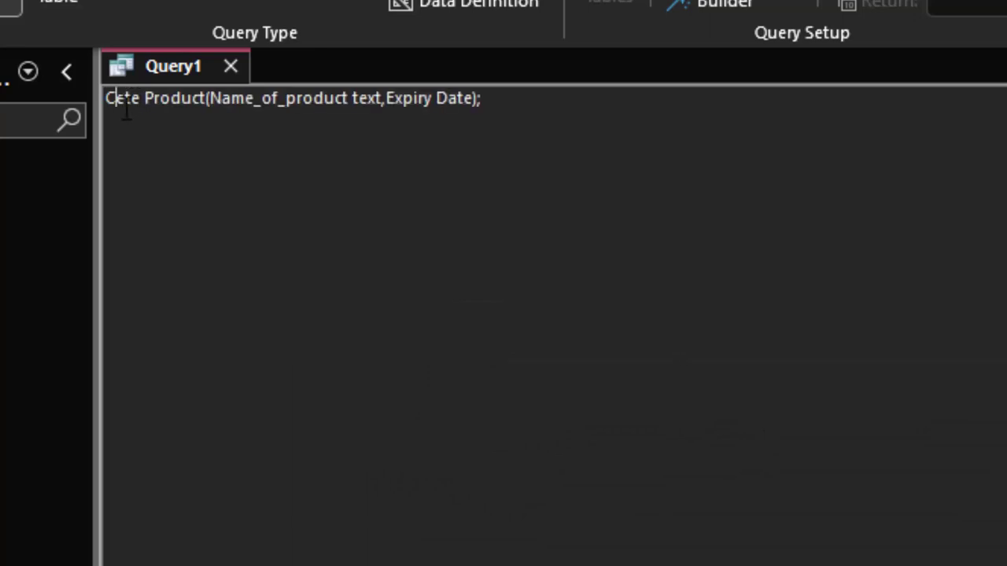
text(r)
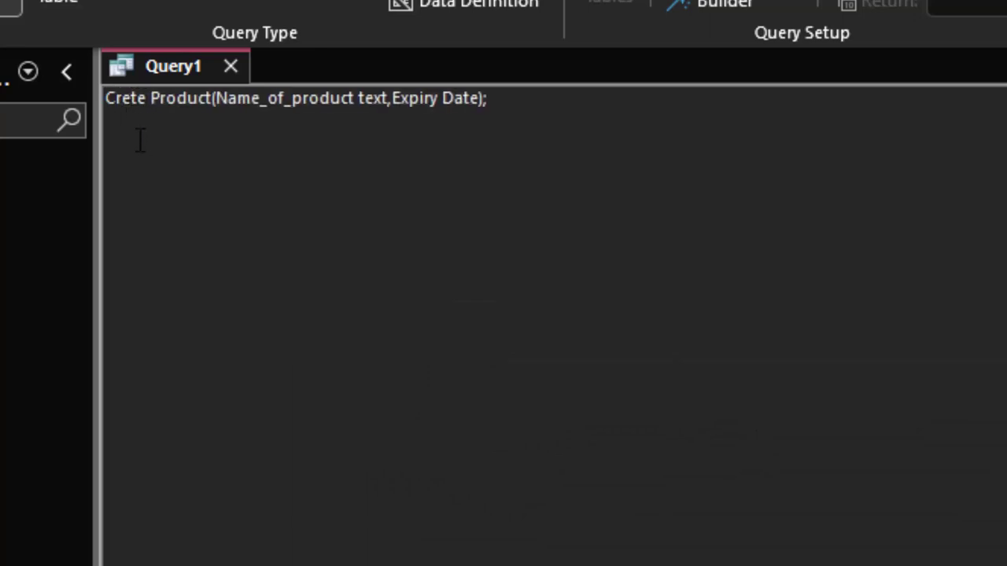
Step: Fix the SQL to 'Create Table Product(Name_of_product text,Expiry Date);' and run it
click(128, 99)
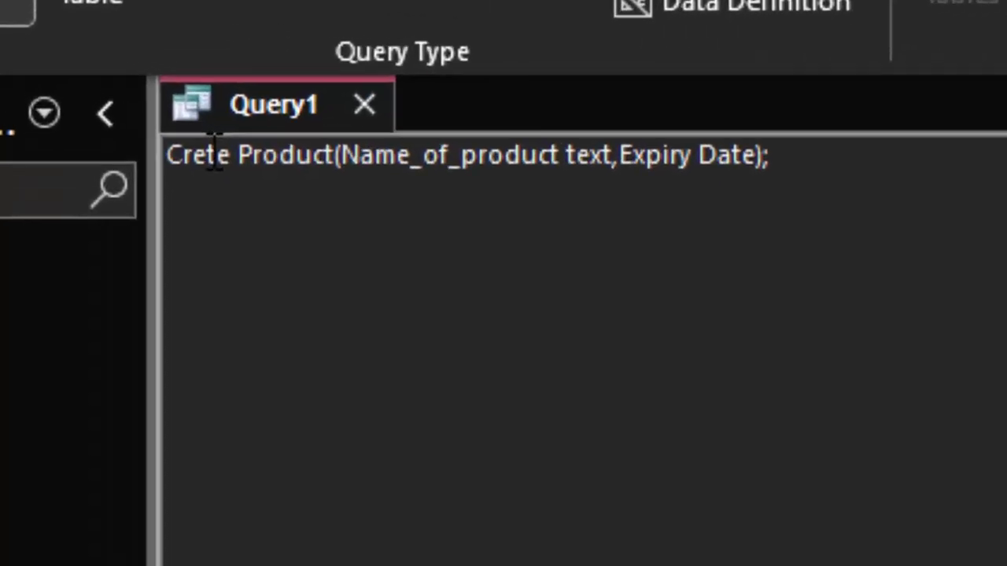
text(a)
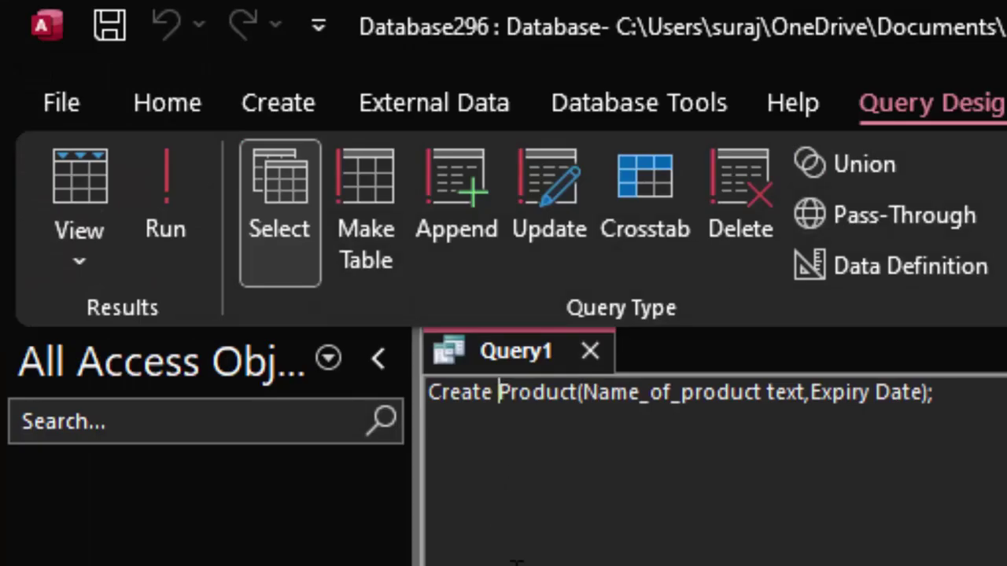
text(Tav)
key(BackSpace)
key(shift+End)
text(B)
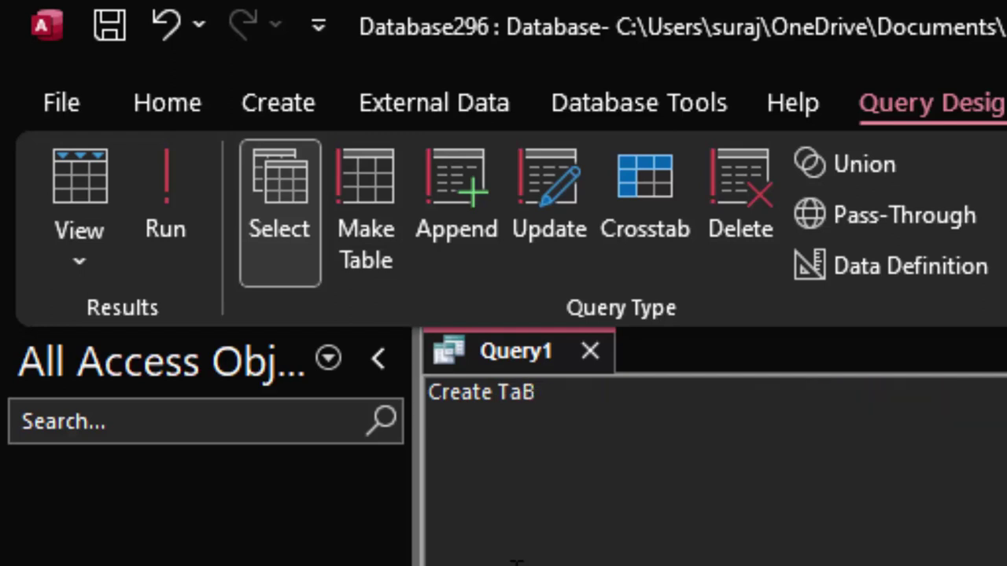
text(le)
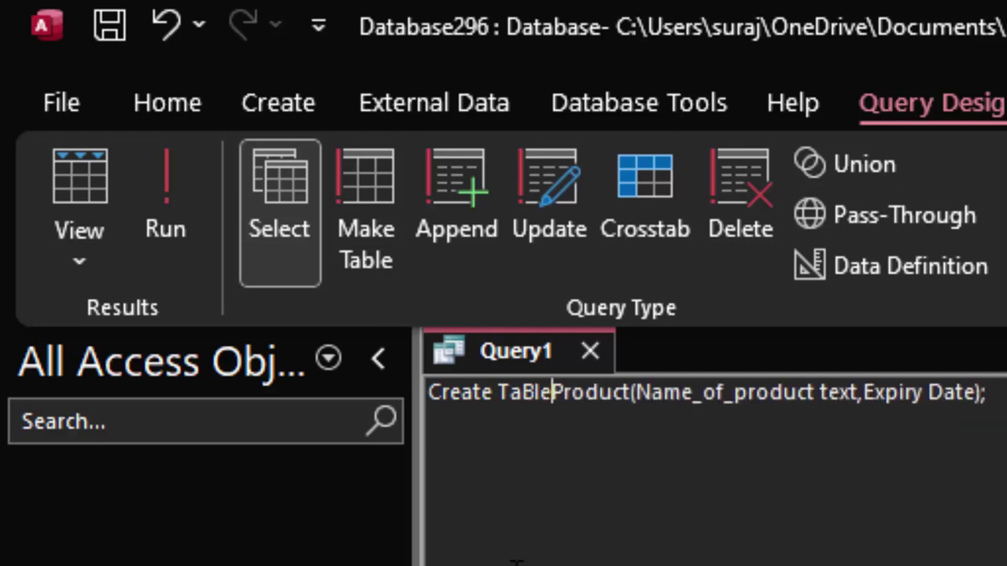
key(BackSpace)
key(BackSpace)
key(BackSpace)
text(bl)
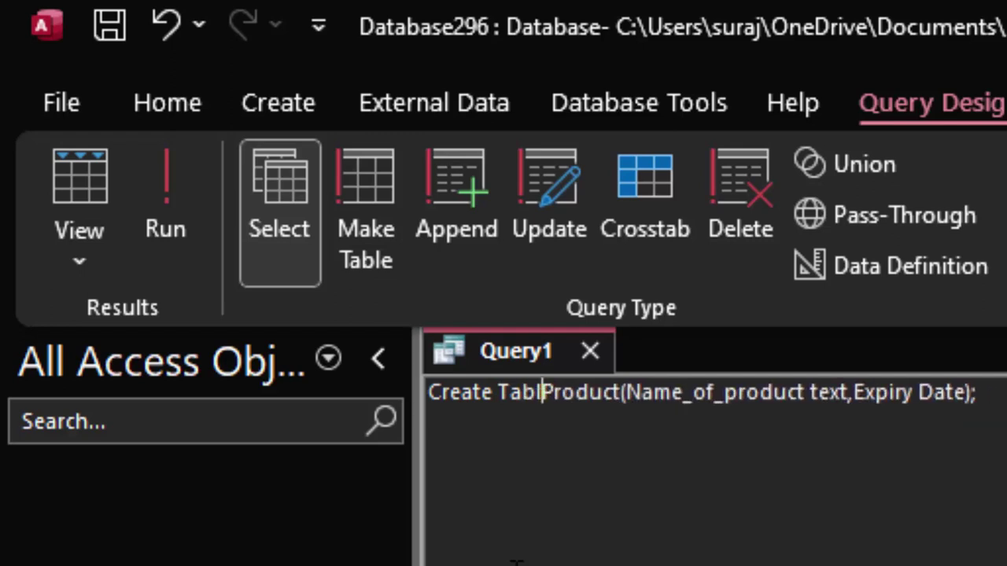
text(e)
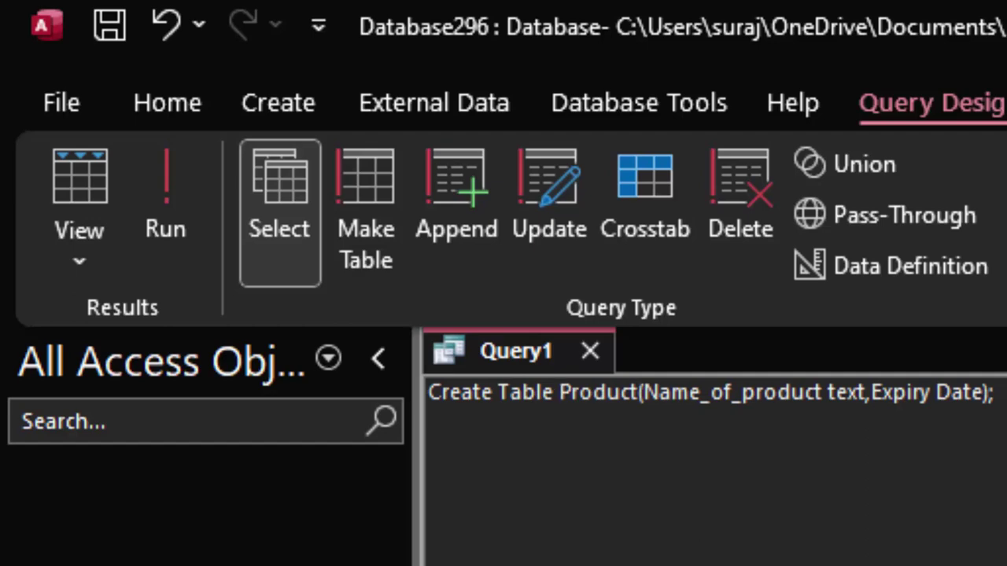
drag(995, 392, 428, 392)
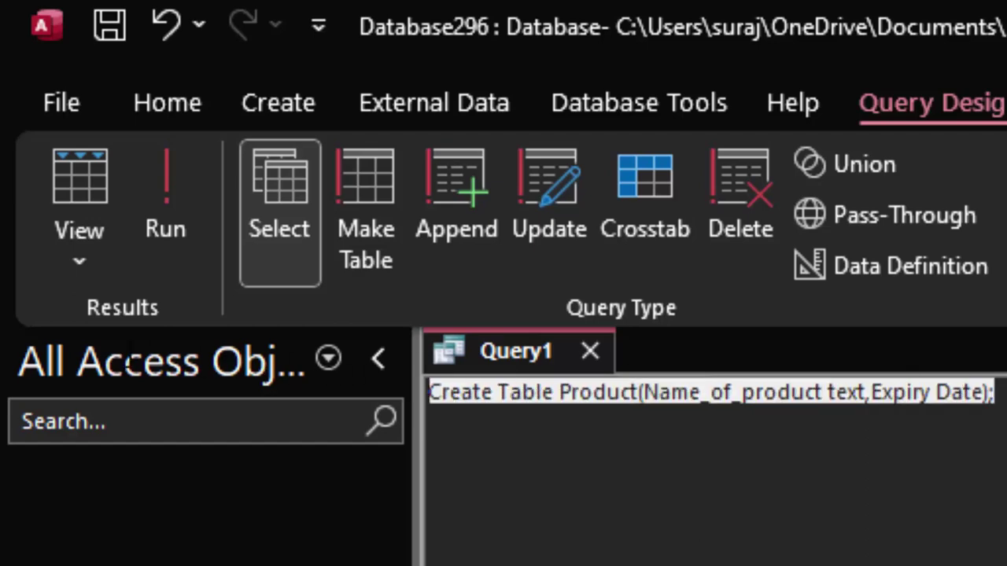
click(165, 232)
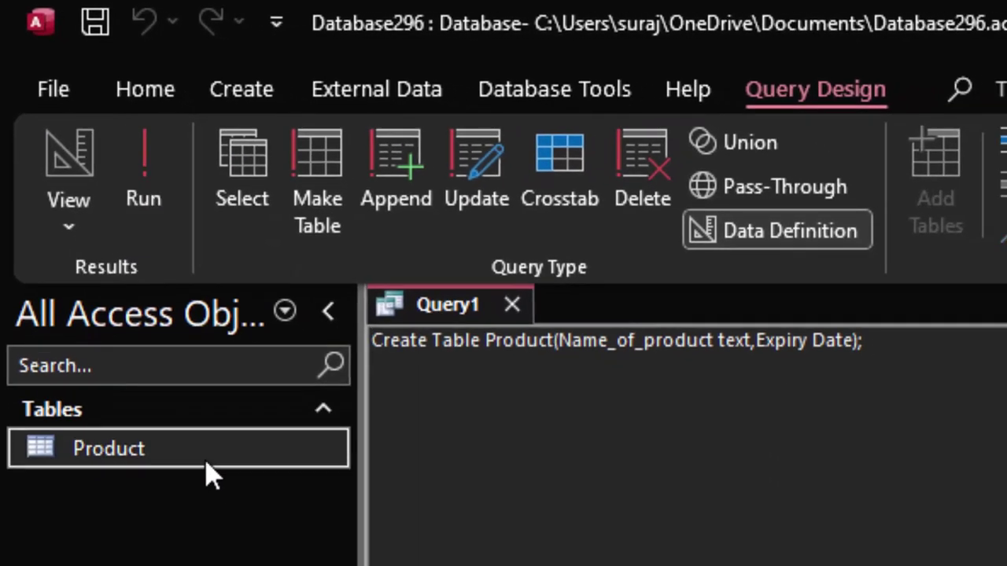
Step: Open the Product datasheet and widen the Name_of_product and Expiry columns
double_click(208, 462)
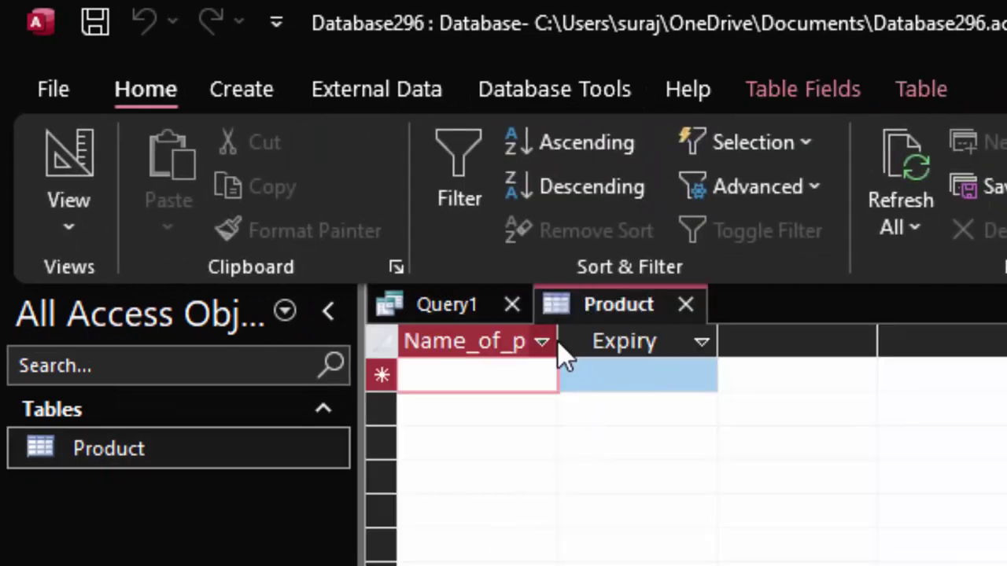
drag(557, 341, 633, 375)
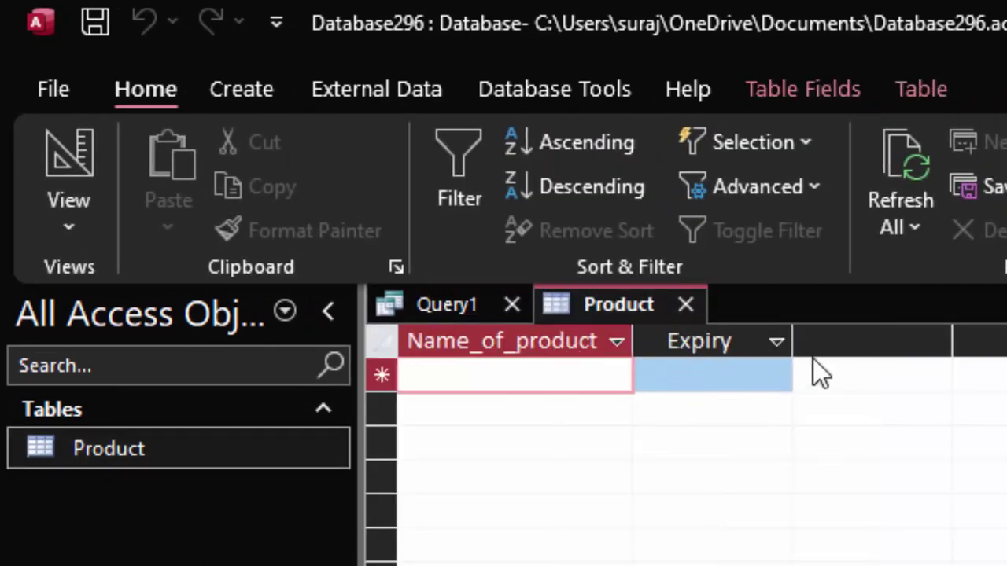
drag(790, 341, 836, 404)
Step: Enter Pickle with expiry 06-04-2025, replacing an initial Rice entry
click(781, 381)
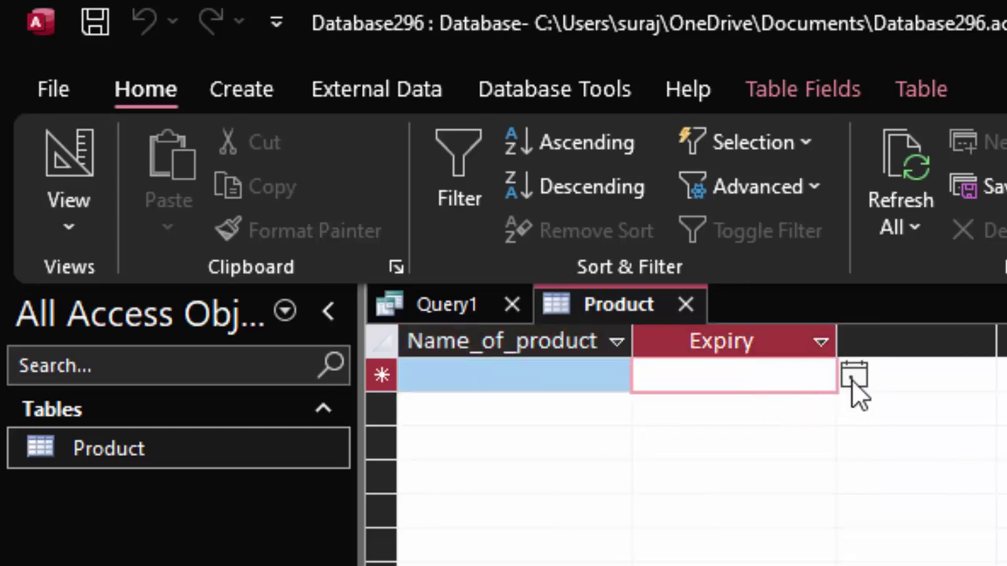
click(558, 369)
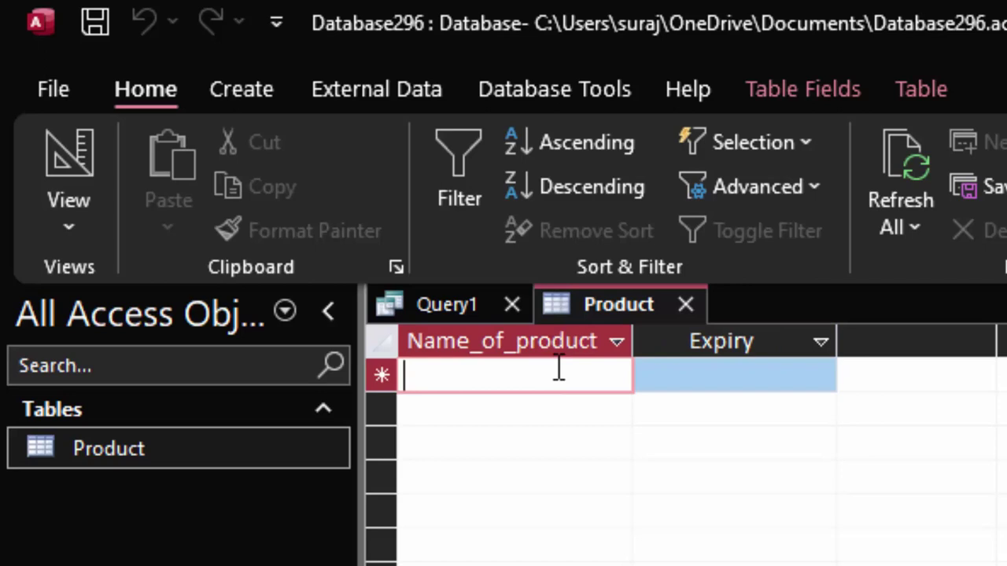
text(Rice)
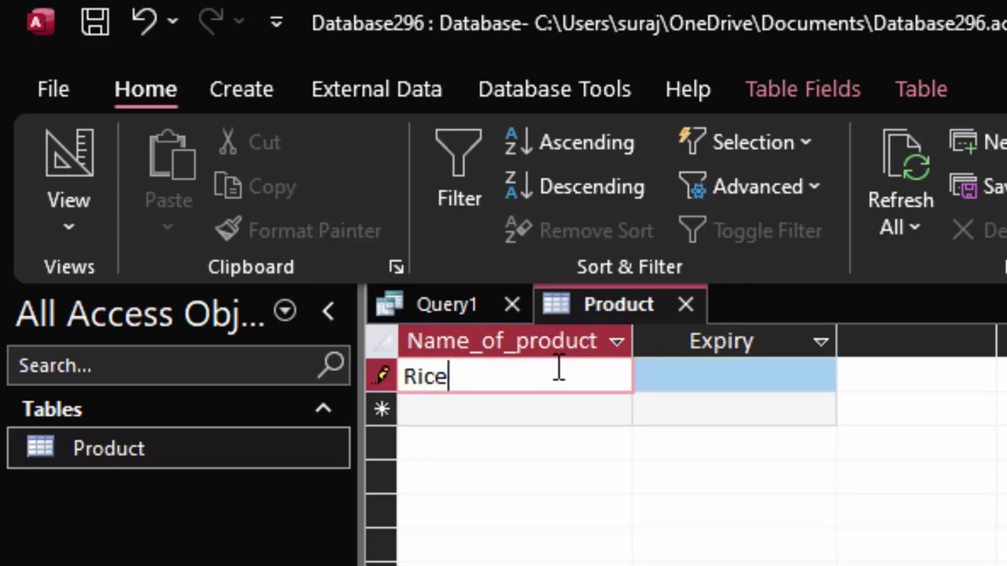
key(Tab)
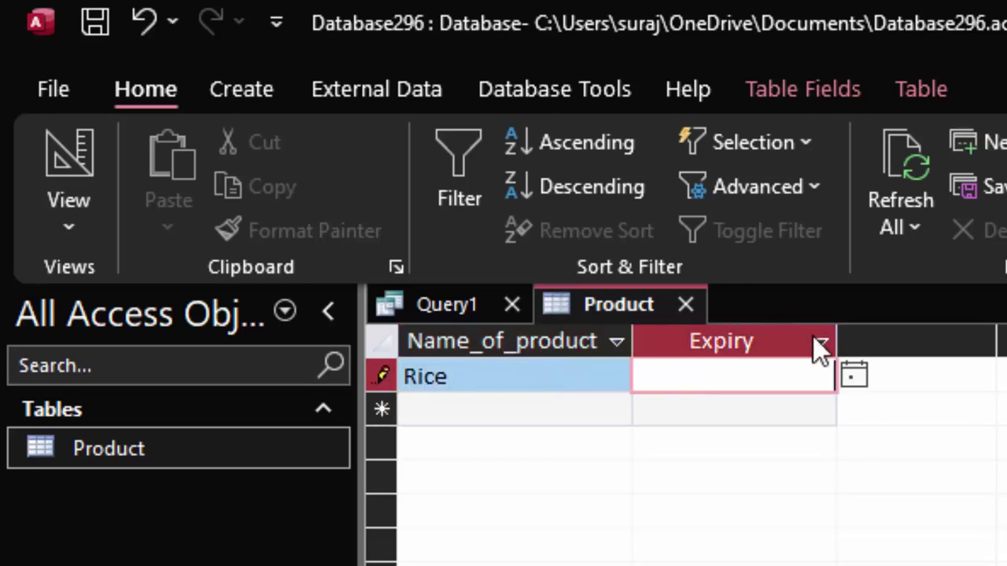
click(469, 375)
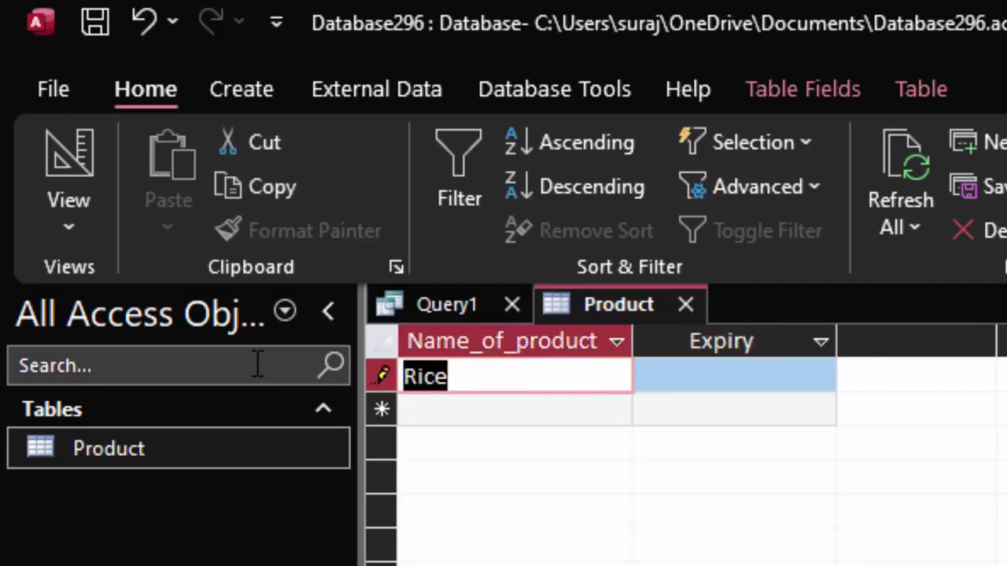
key(Escape)
text(Pic)
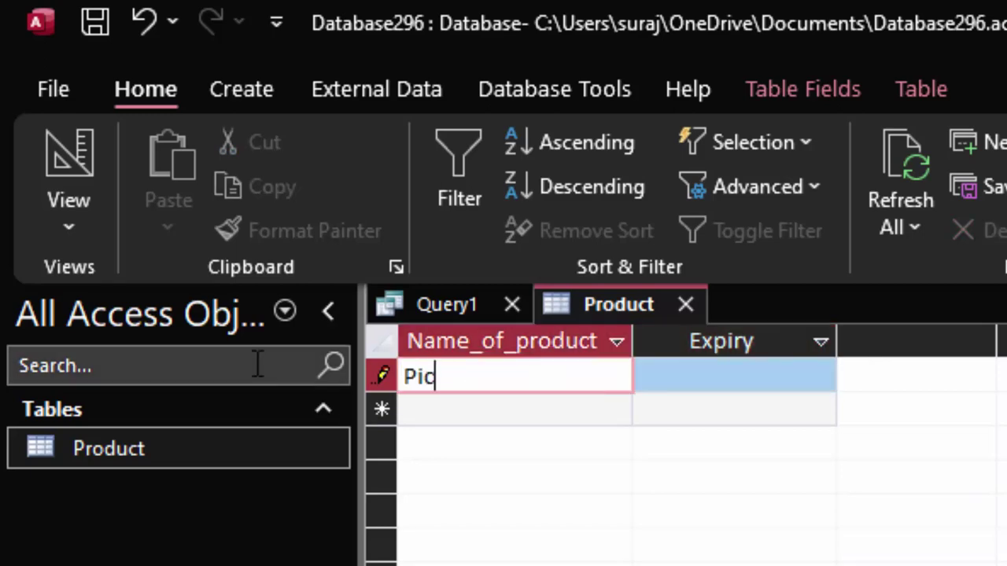
text(kle)
key(Tab)
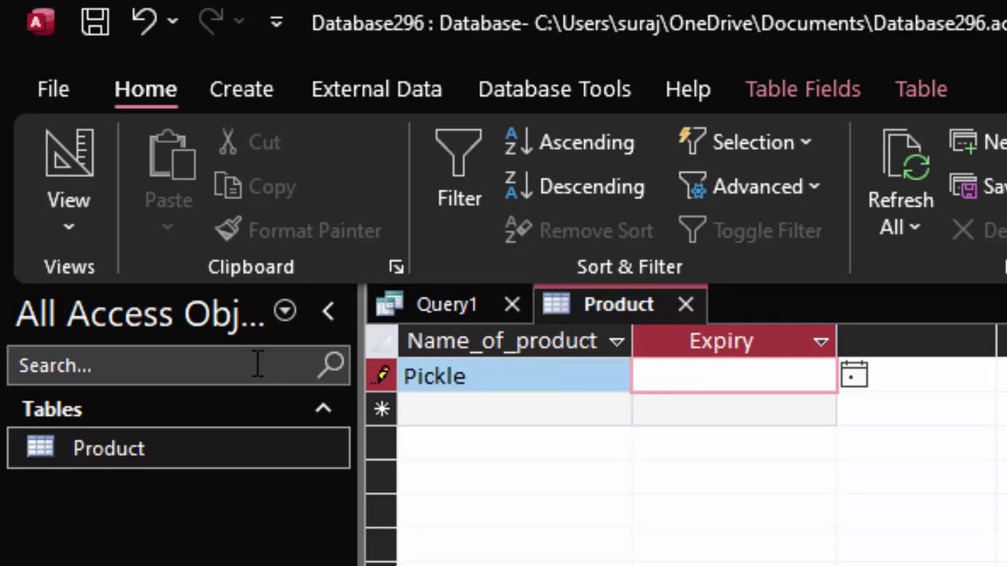
click(854, 376)
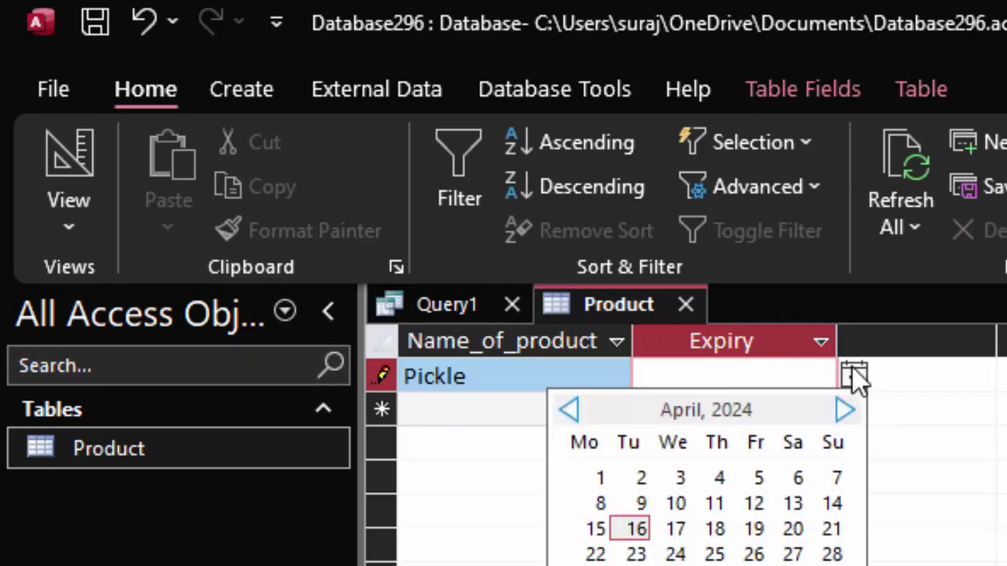
click(796, 478)
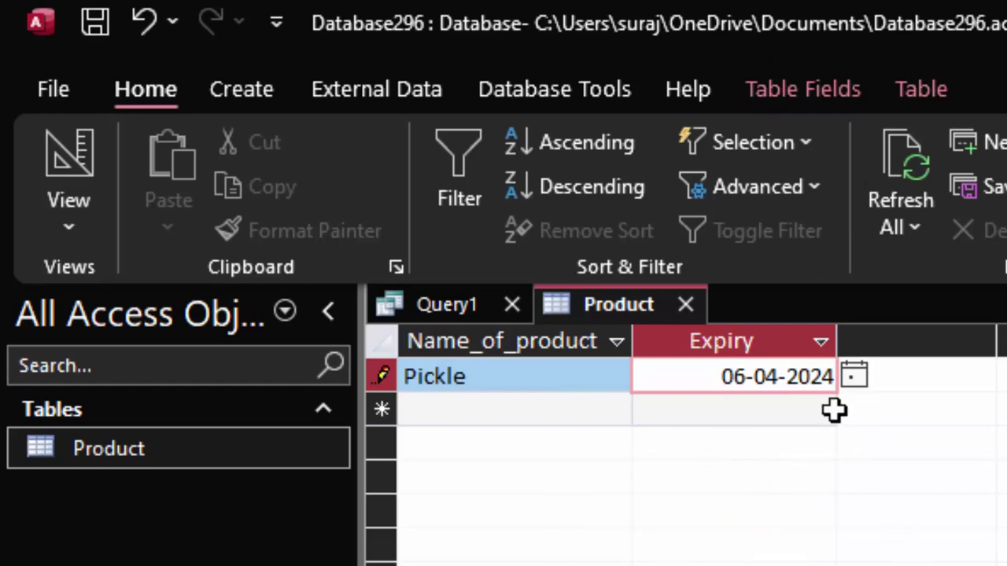
key(BackSpace)
text(5)
click(466, 406)
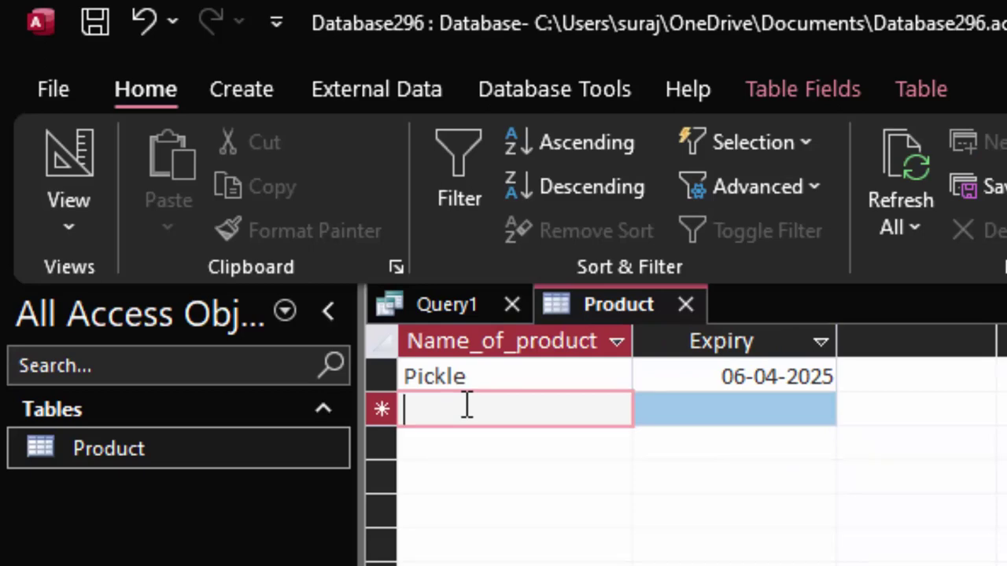
Step: Add a Chocolate row with expiry 07-04-2025
text(Cho)
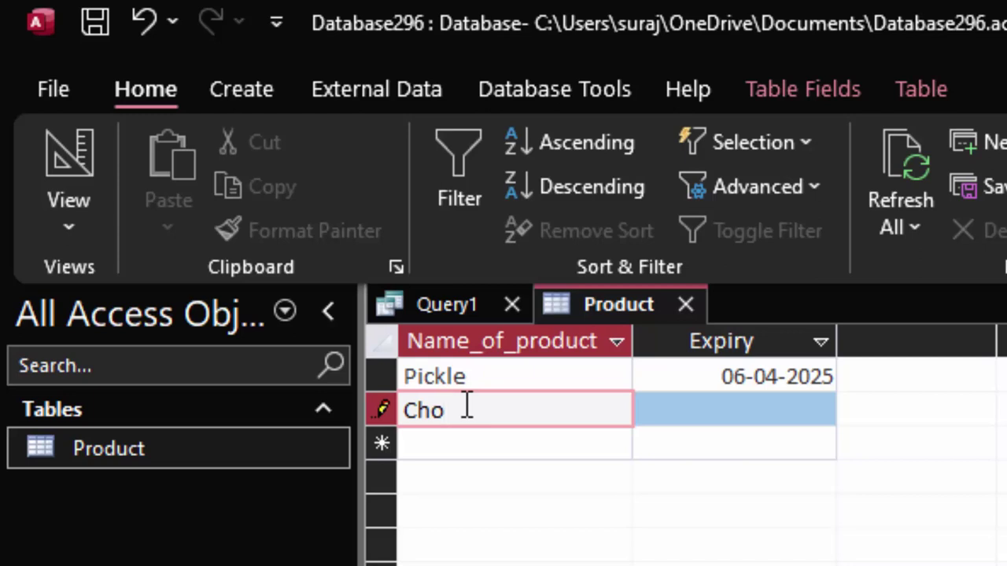
text(colate)
click(746, 424)
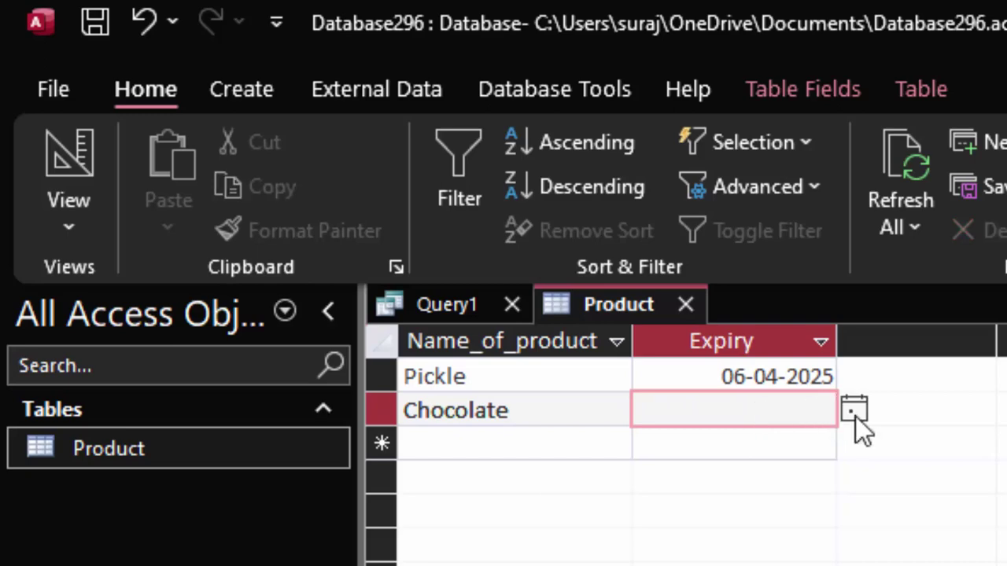
click(855, 411)
click(835, 511)
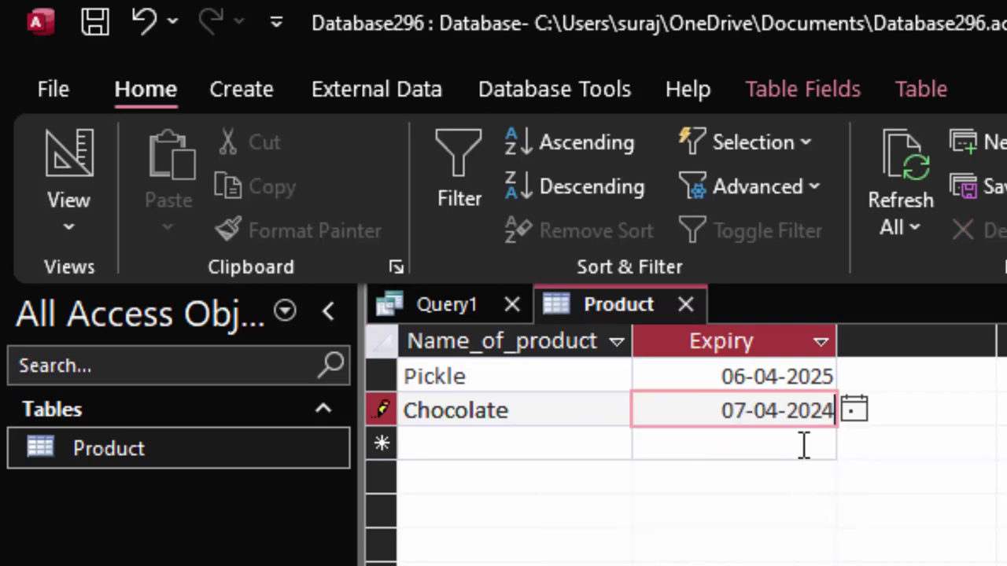
key(BackSpace)
text(5)
drag(644, 408, 879, 422)
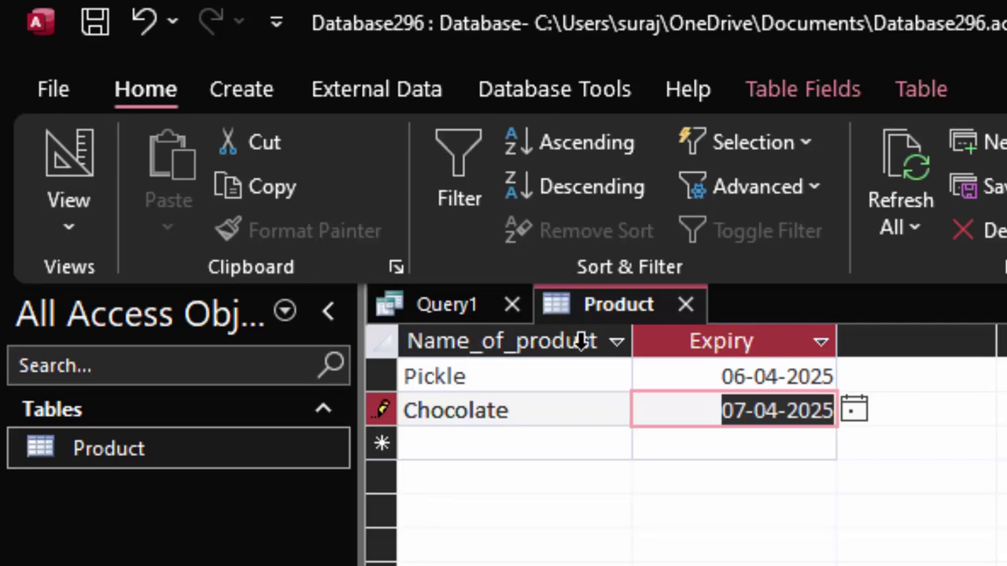
Step: Save the create-table query as ProductQ
right_click(455, 315)
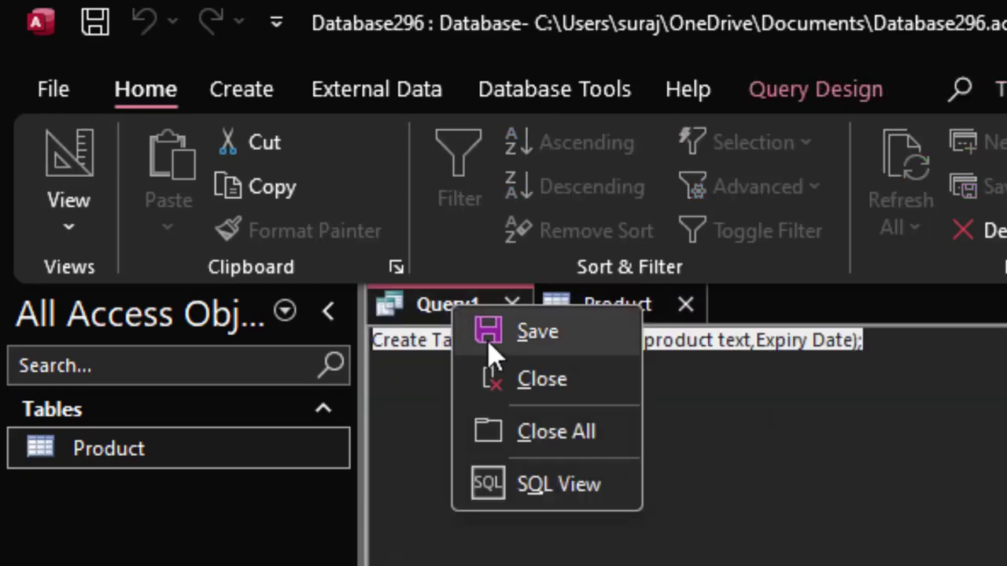
click(479, 330)
key(BackSpace)
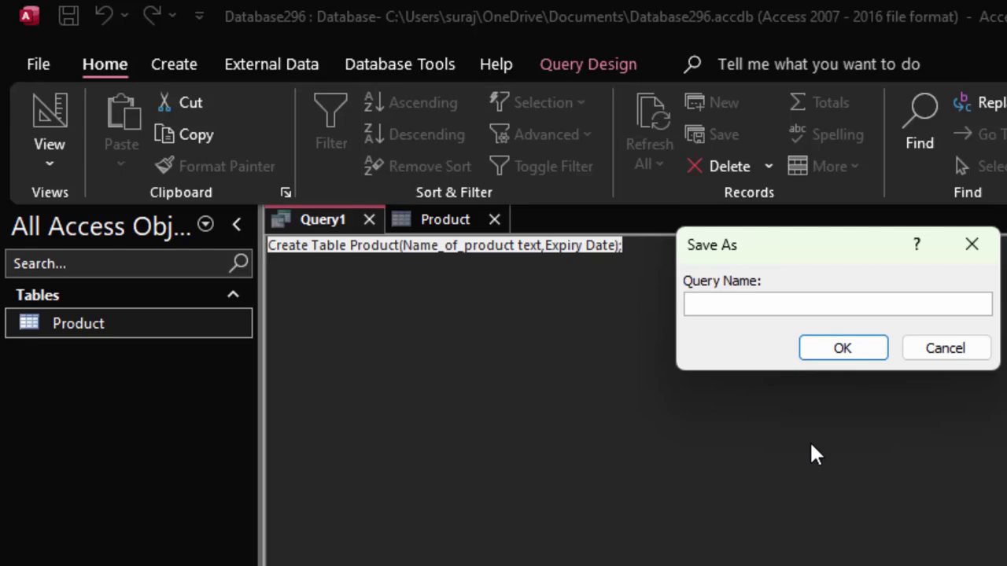
text(Produ)
text(ct)
text(Q)
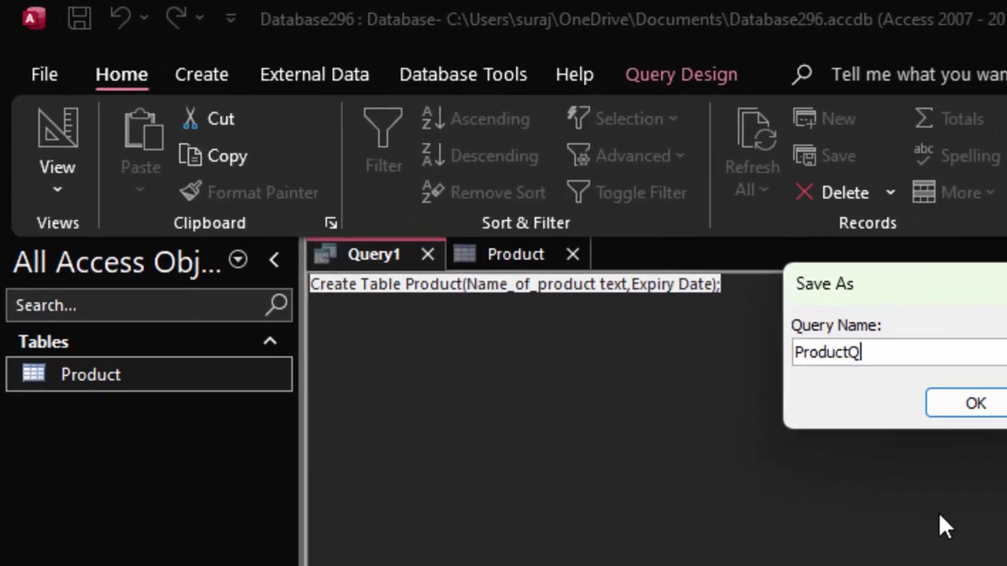
key(Return)
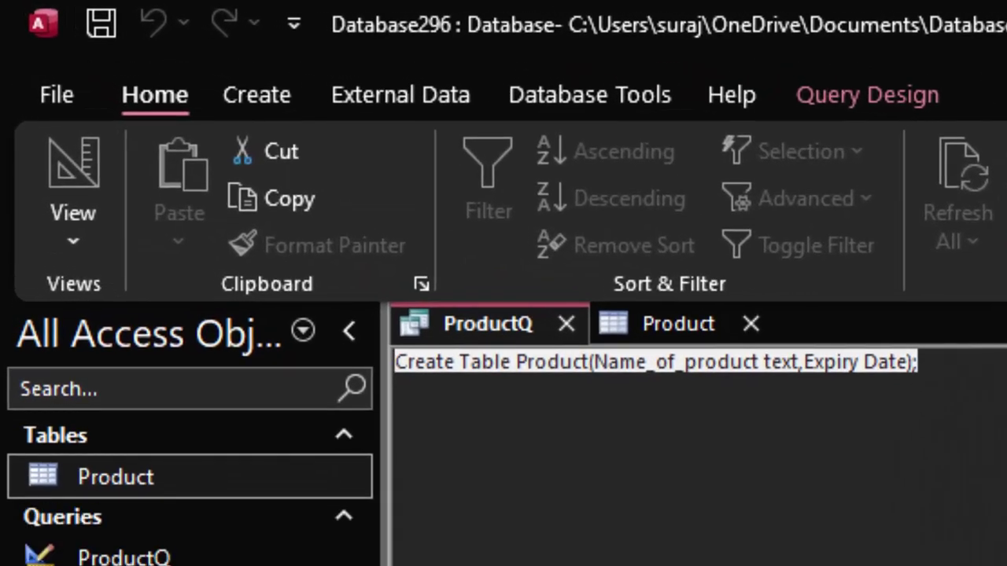
Step: Close the Product table and the ProductQ query
click(623, 335)
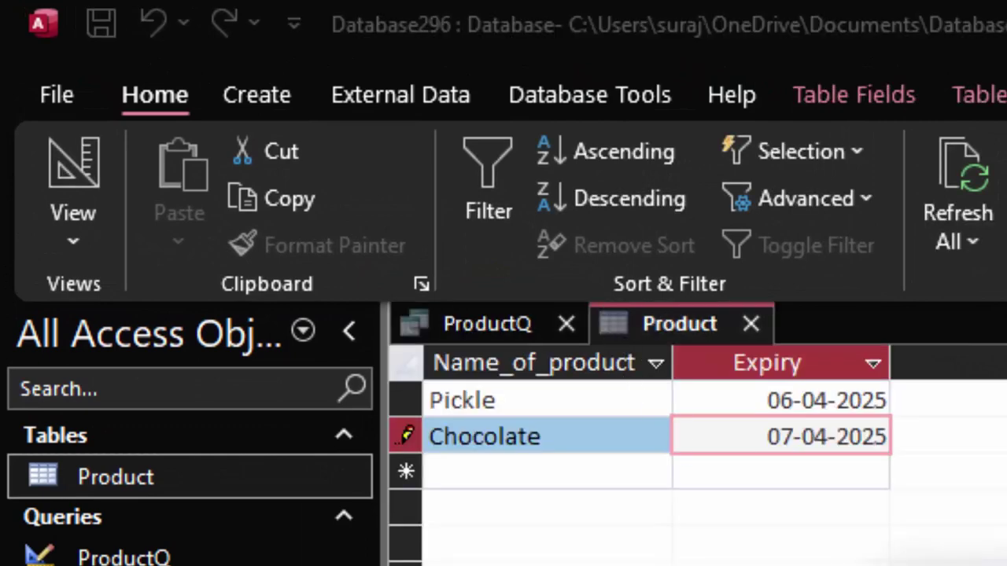
click(751, 324)
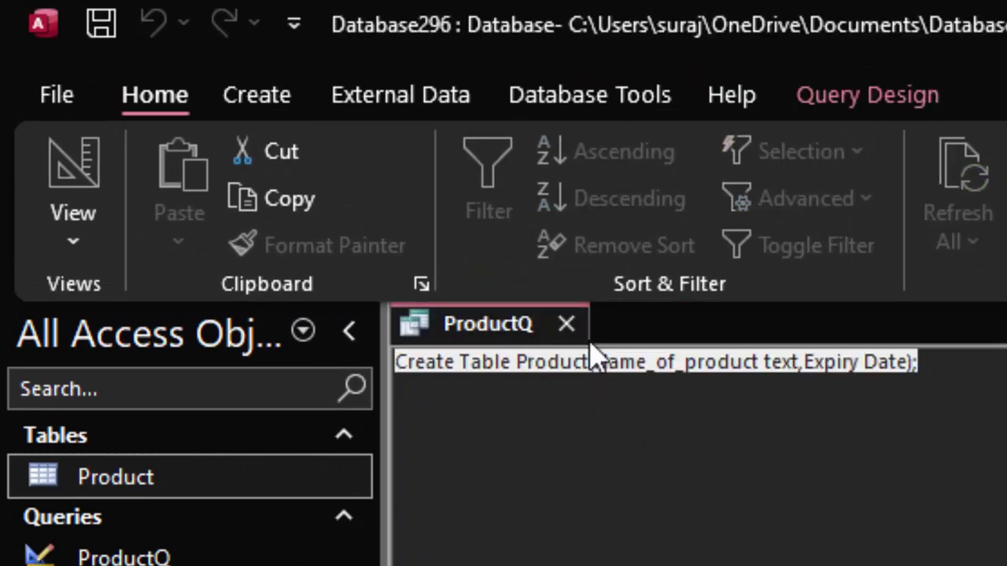
click(566, 325)
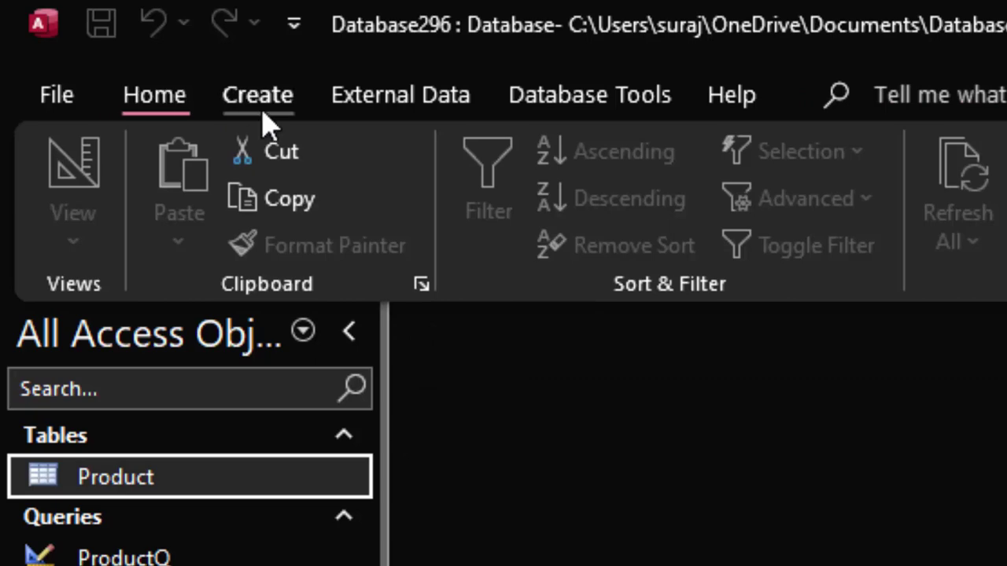
Step: Start a new query in SQL View and clear the placeholder SELECT; text
click(260, 96)
click(603, 163)
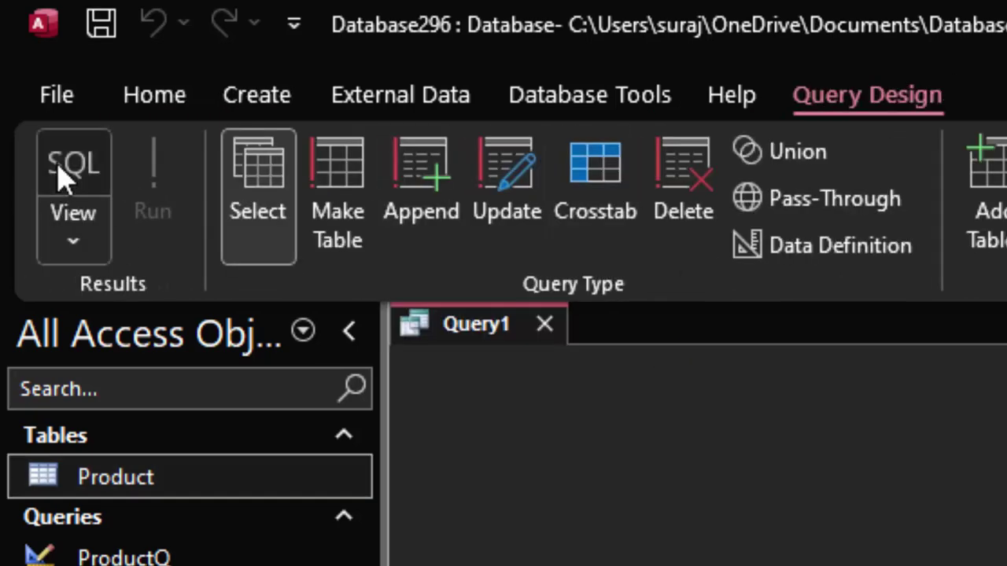
click(63, 180)
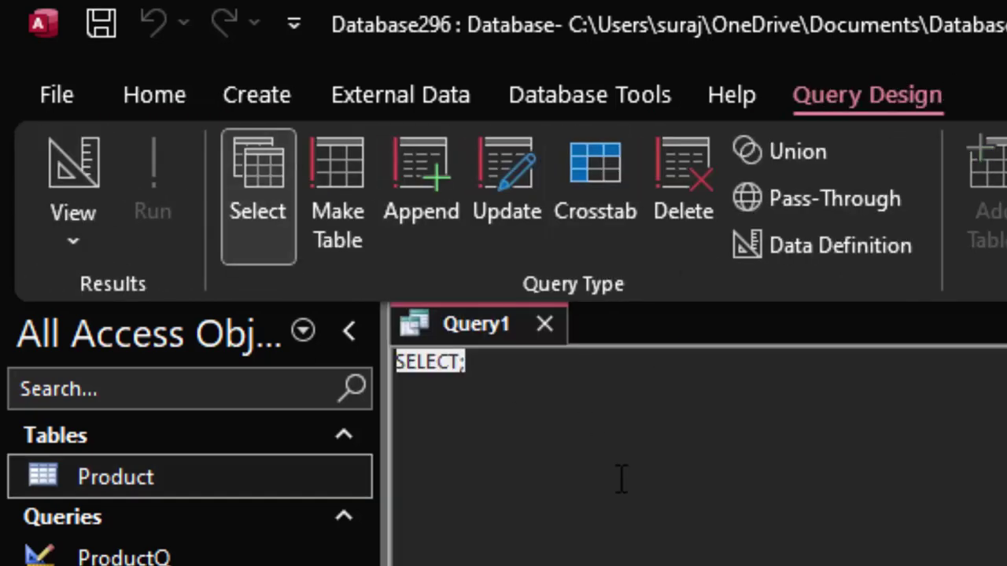
click(503, 376)
key(ctrl+a)
key(BackSpace)
Step: Write insert into Product(Name_of_product,Expiry) values('Pulse','2-52026'); fixing the stray quote
text(in)
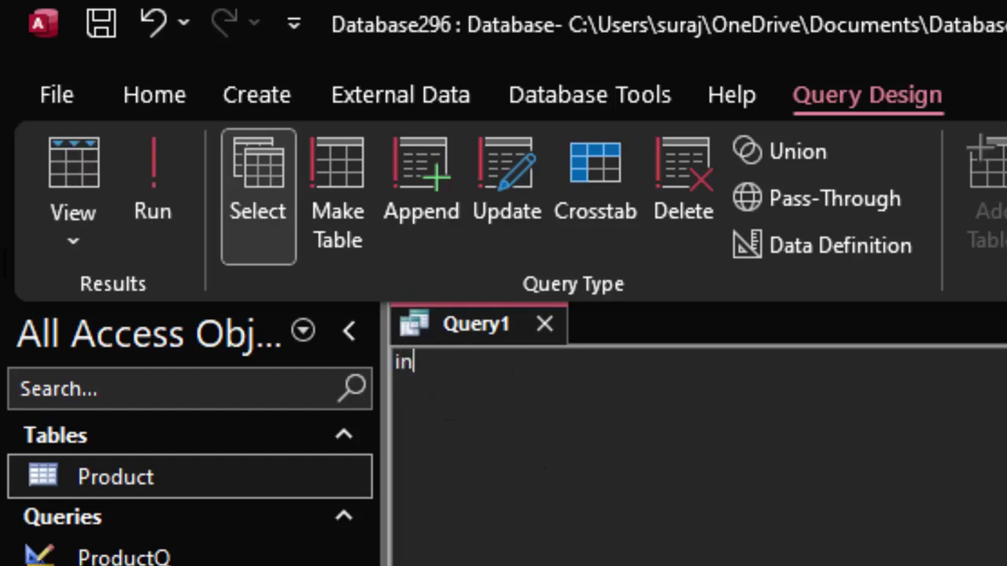
text(se)
text(rt)
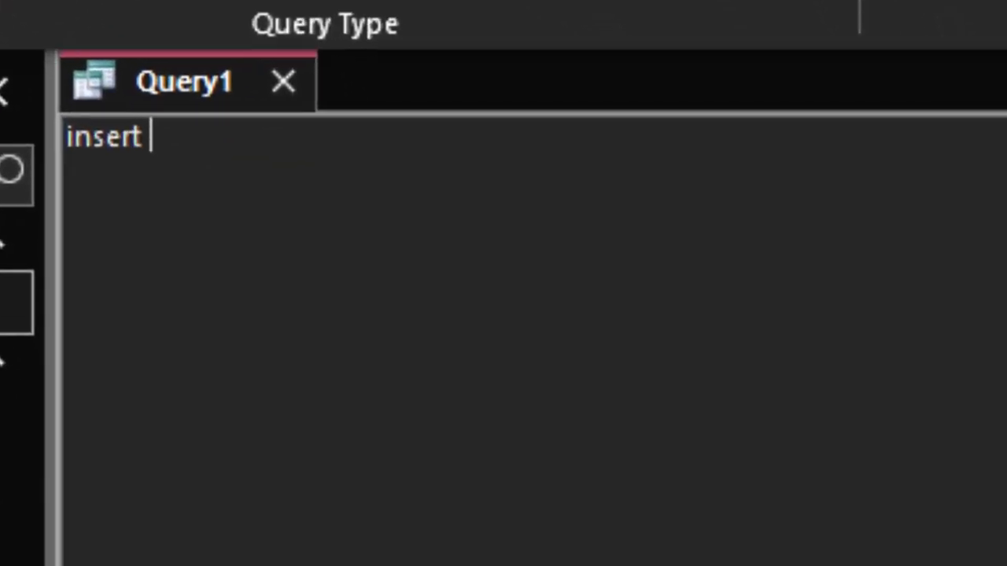
text(in)
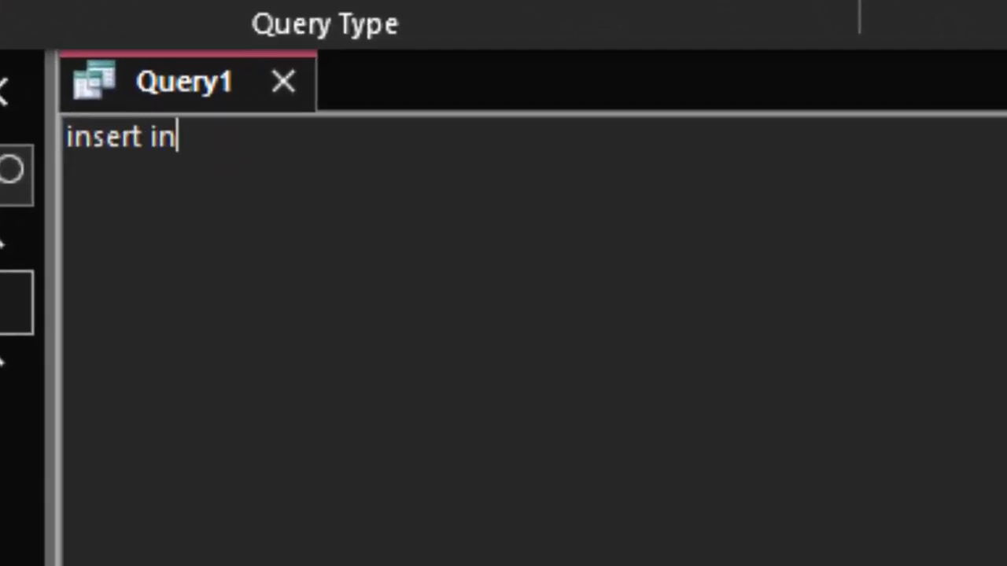
text(to )
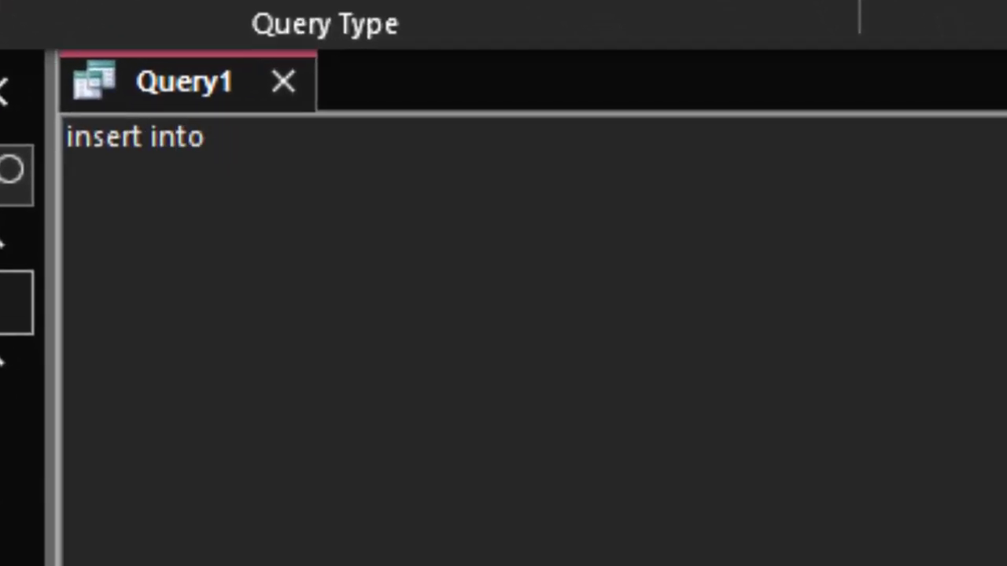
text(Prod)
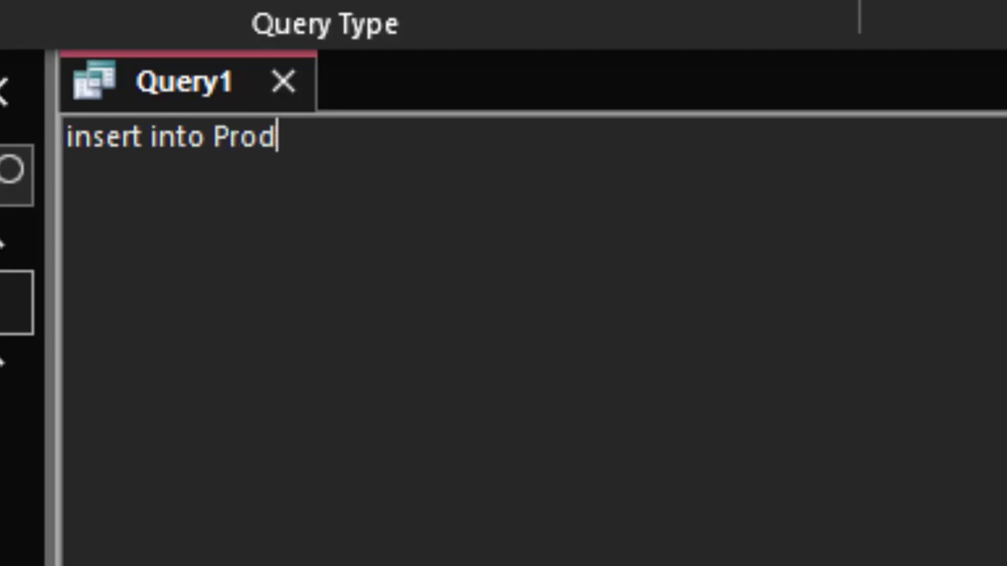
text(uct()
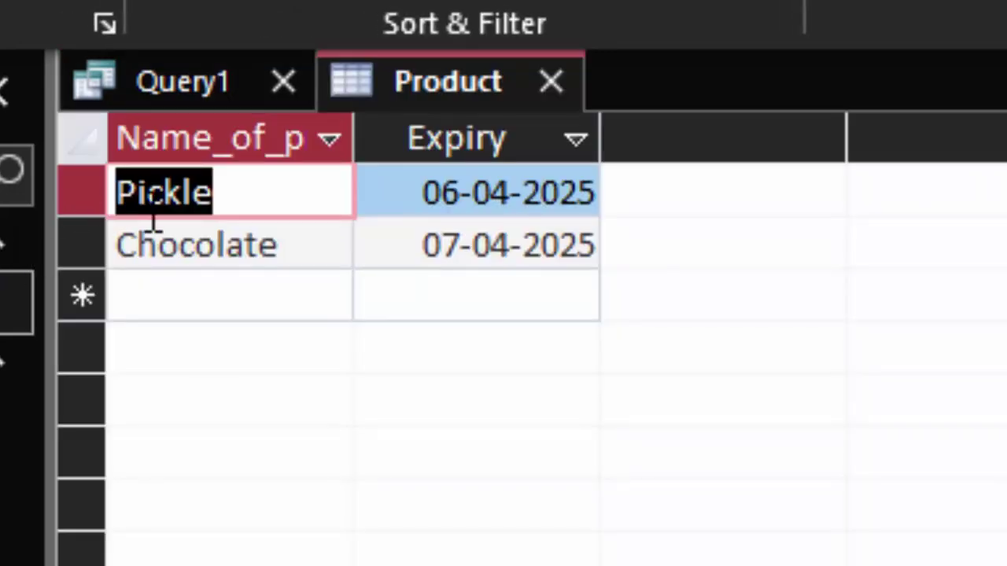
drag(358, 139, 468, 228)
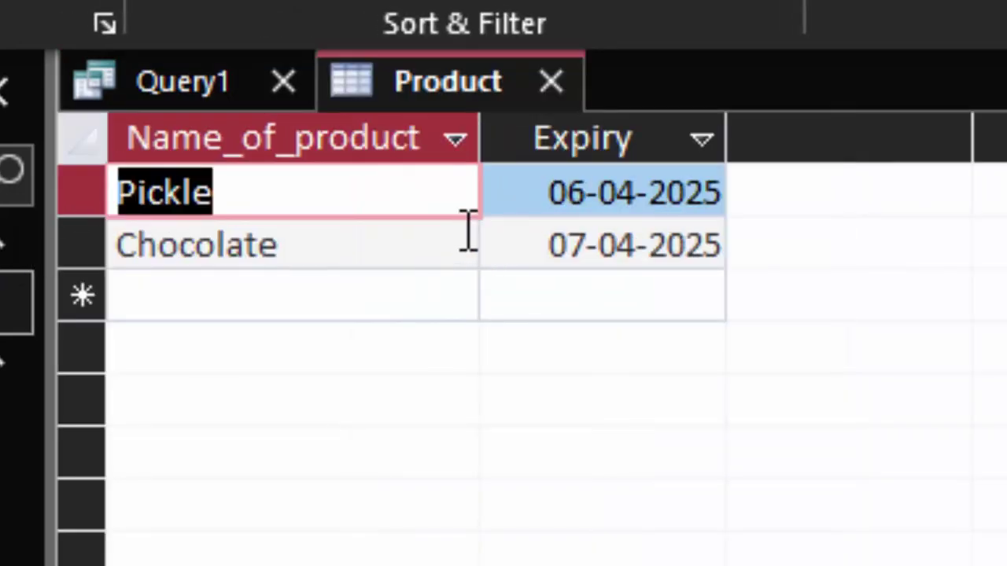
click(181, 106)
text(Name)
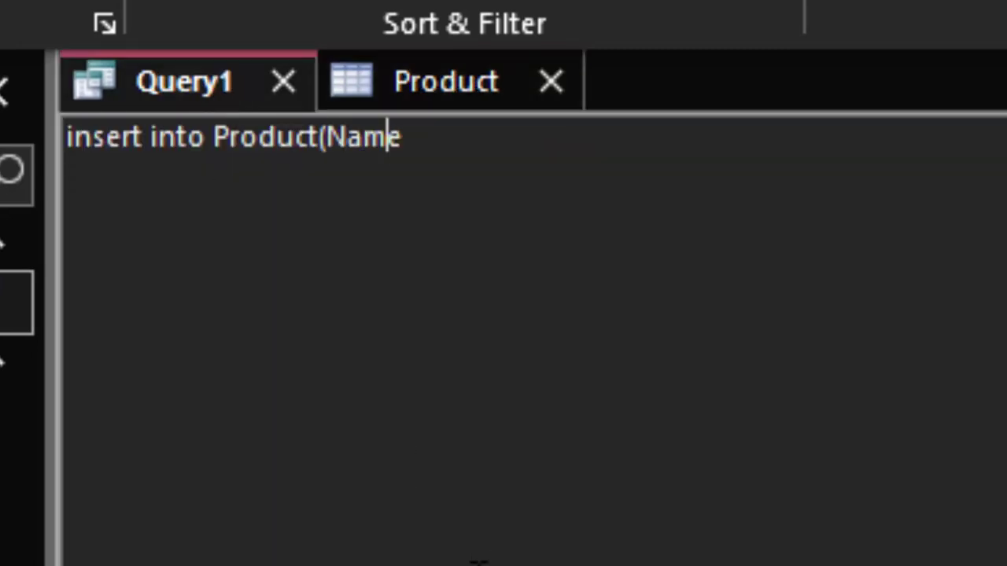
text(_of_p)
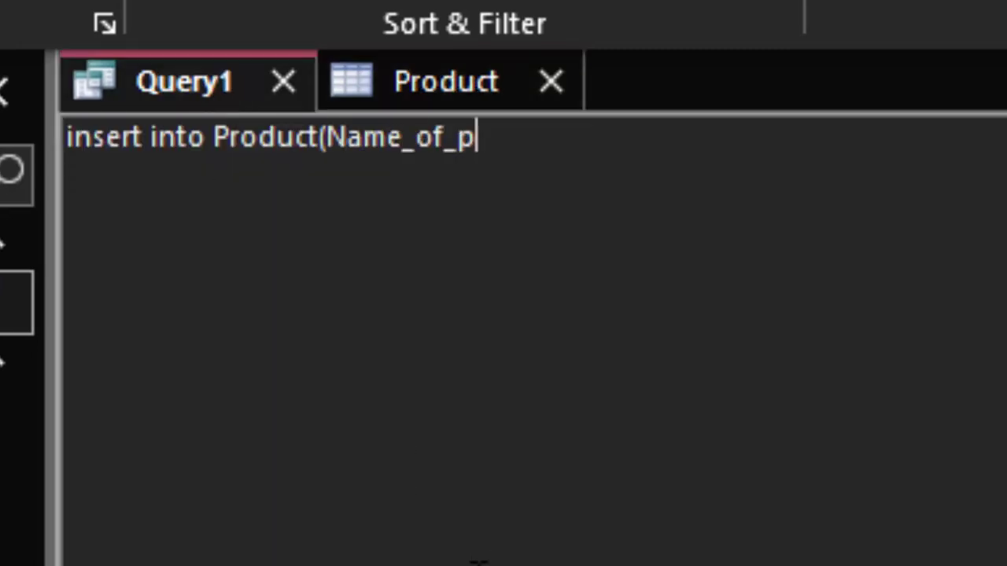
text(roduct)
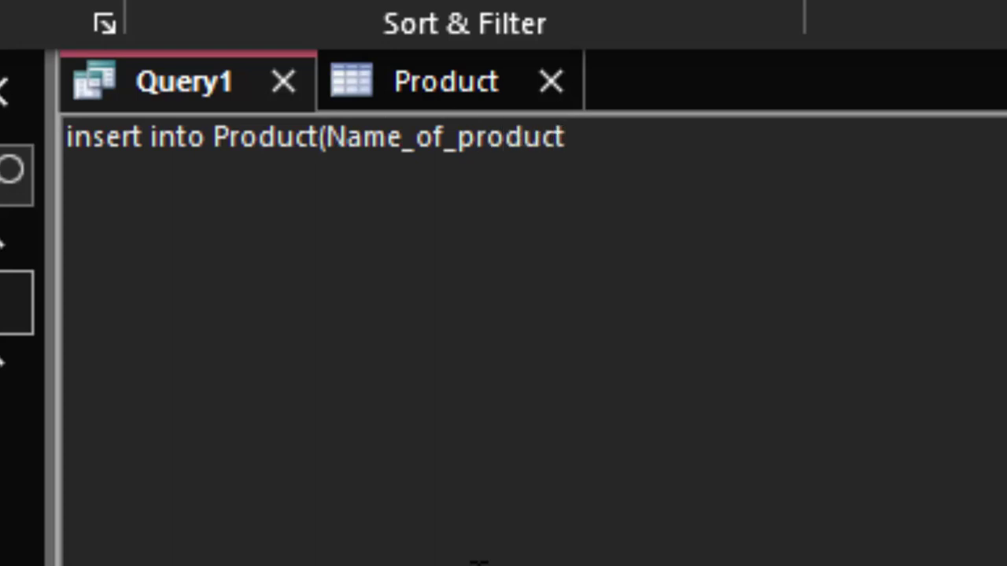
text(,Exp)
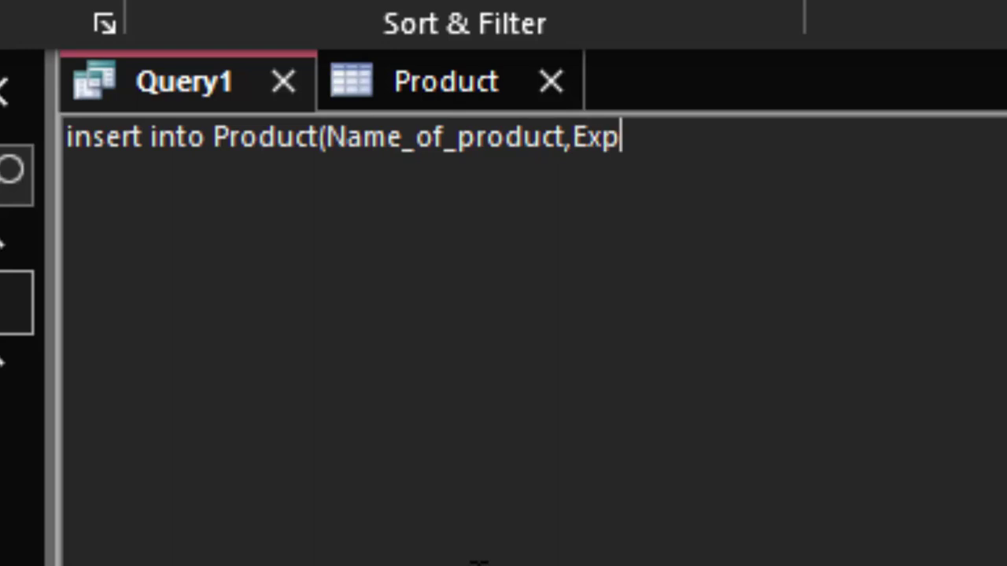
text(iry)
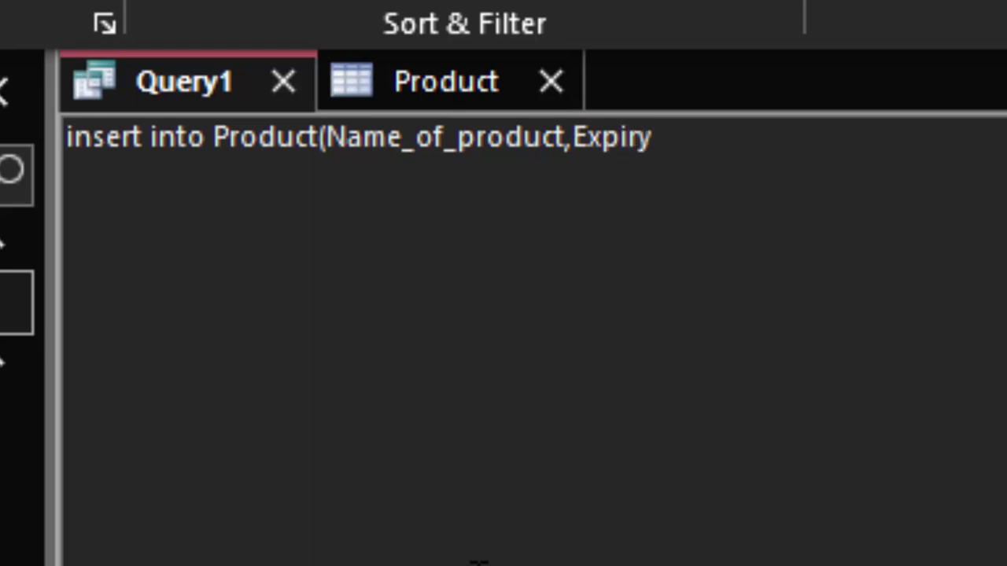
text())
key(Return)
text(val)
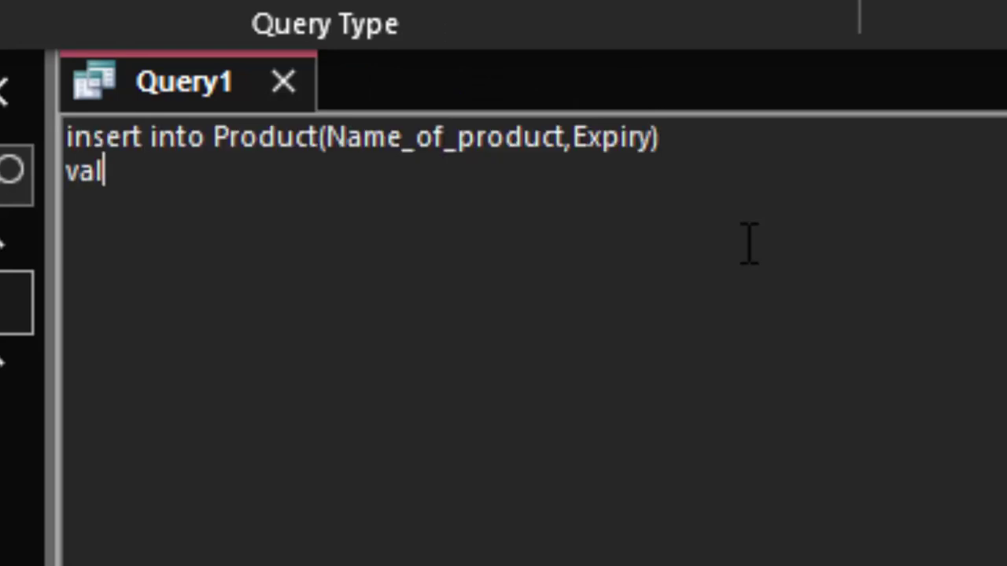
text(ues()
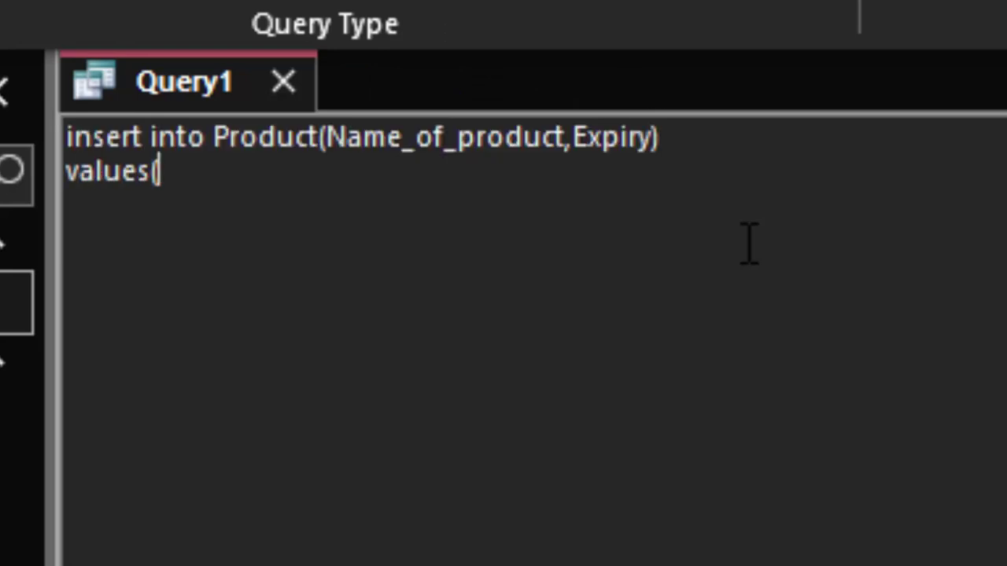
text(")
text(Pul)
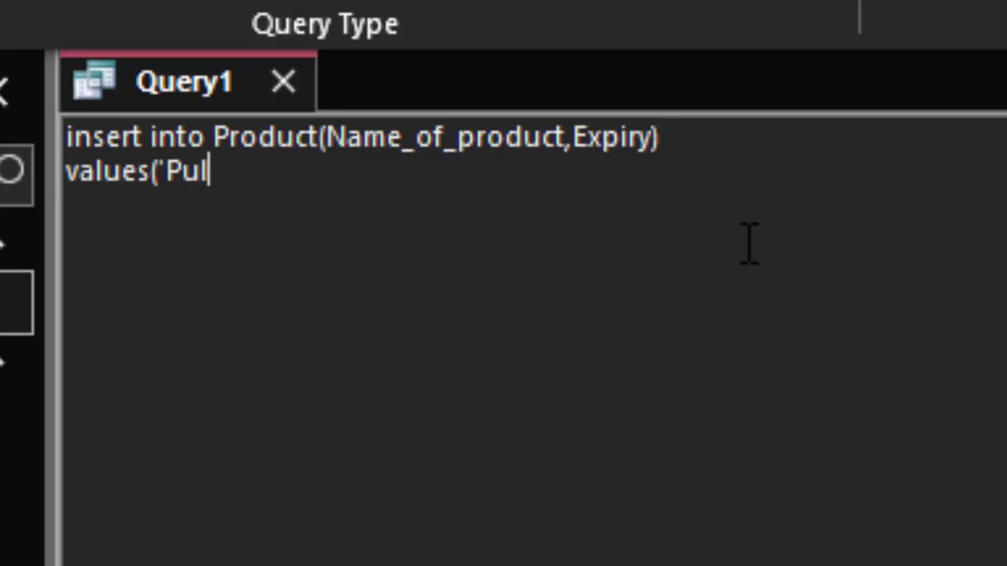
text(se')
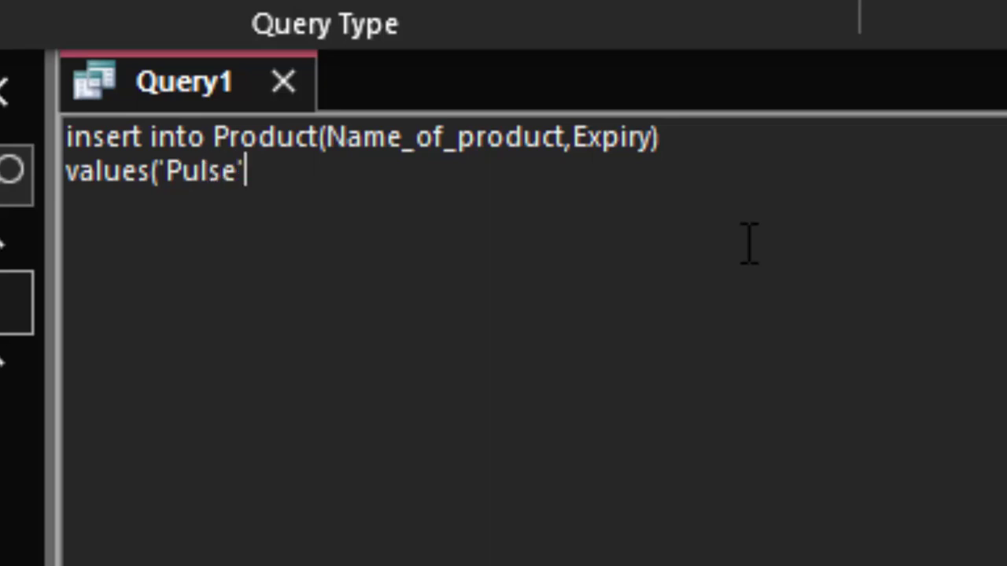
text(,)
text('2-)
text(5')
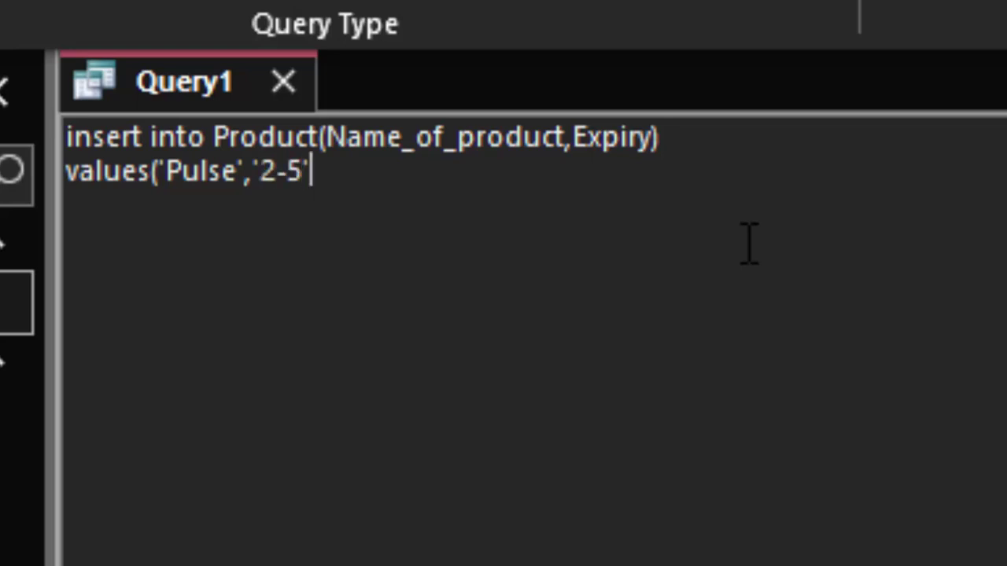
text(202)
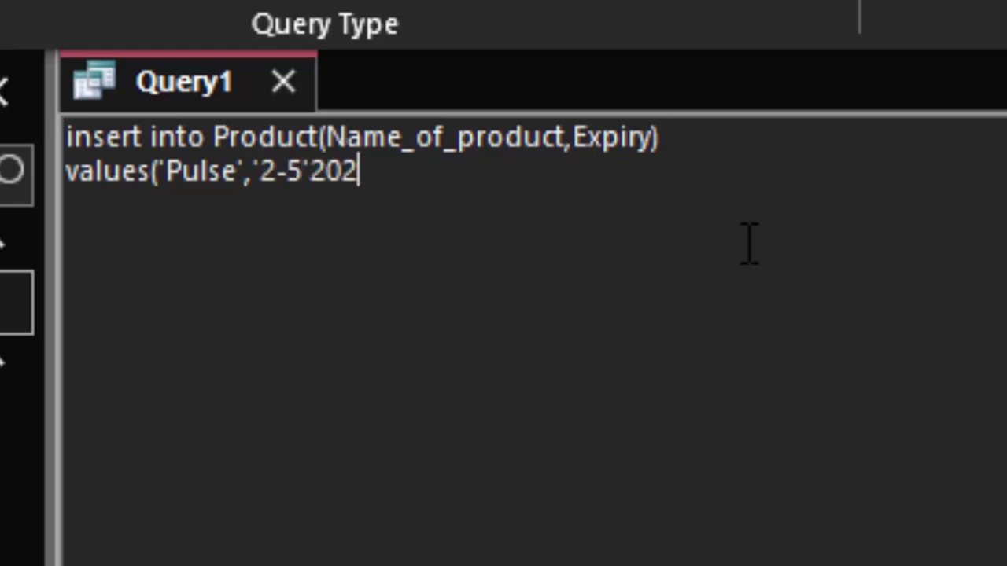
text(6)
click(313, 171)
key(BackSpace)
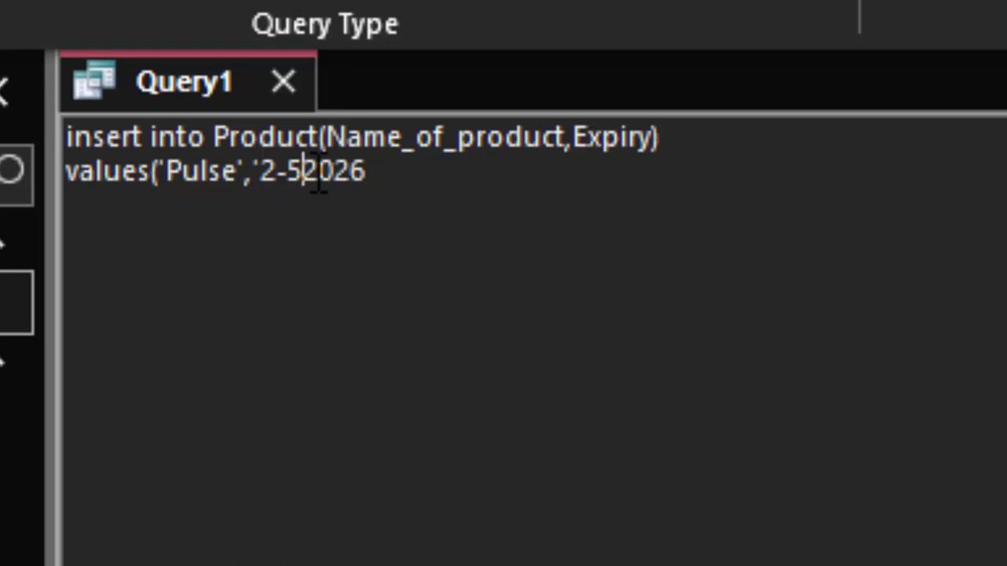
click(397, 169)
text(');)
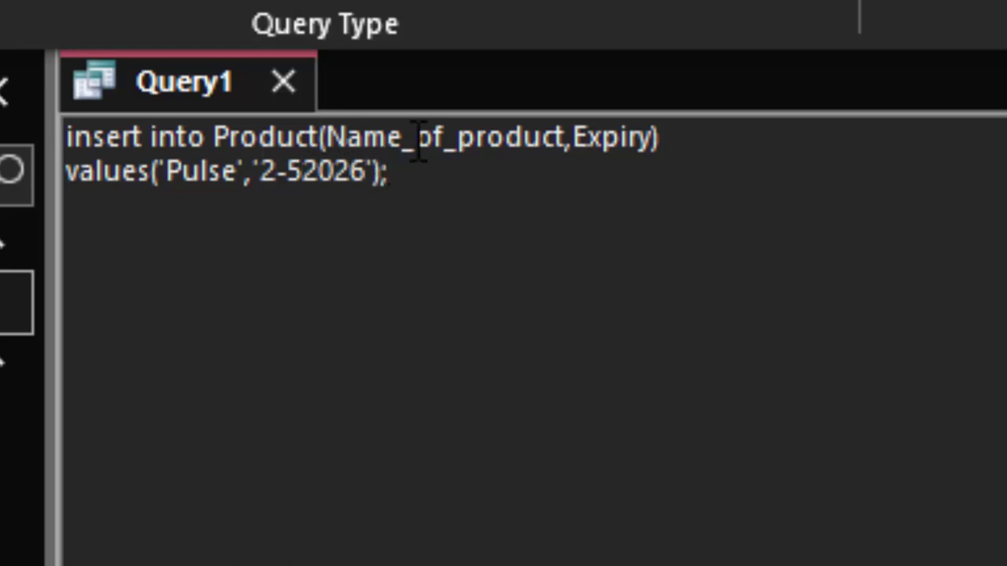
key(ctrl+a)
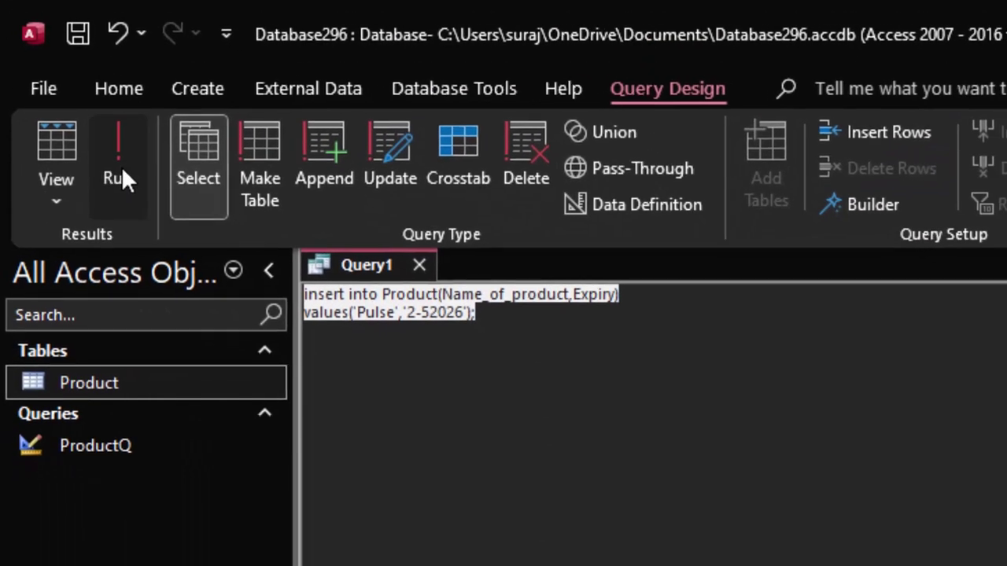
Step: Run the insert, accept both prompts, and check the Pulse row's blank Expiry in Product
click(122, 169)
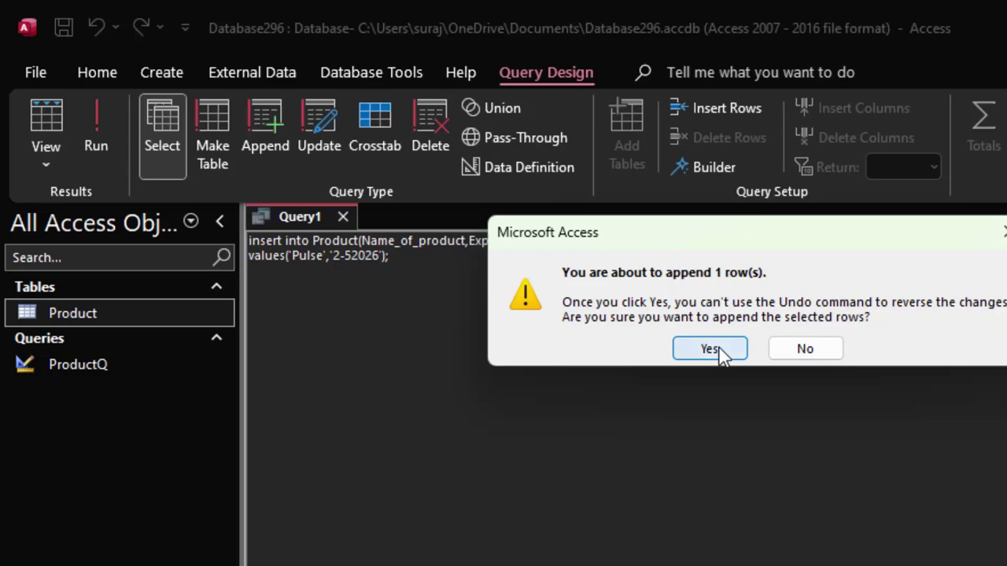
click(719, 348)
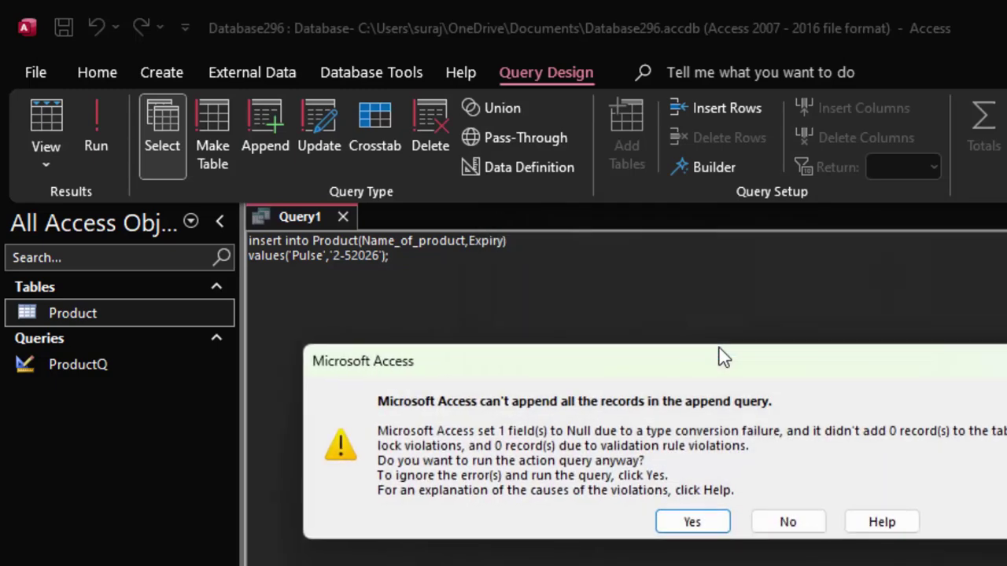
click(707, 516)
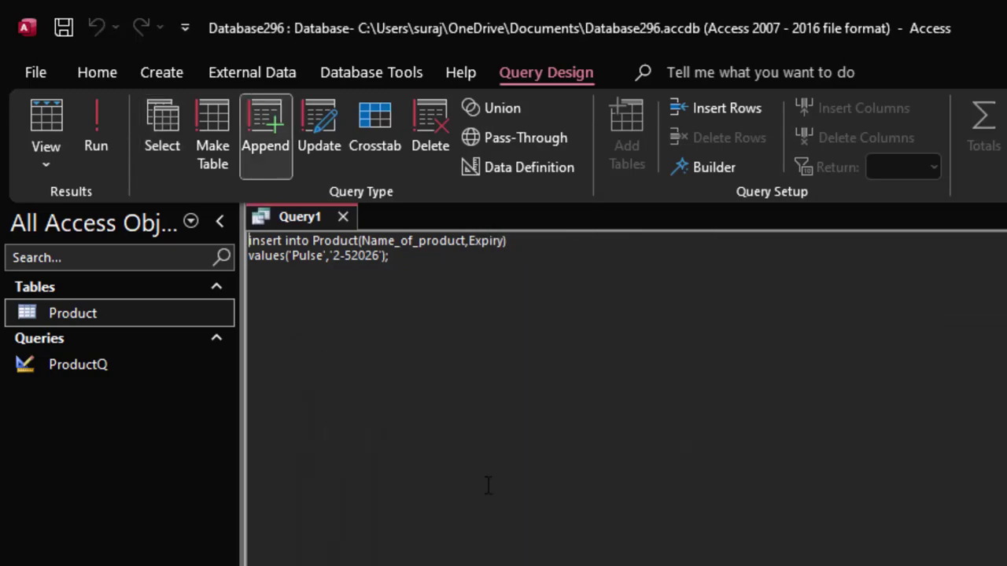
double_click(176, 317)
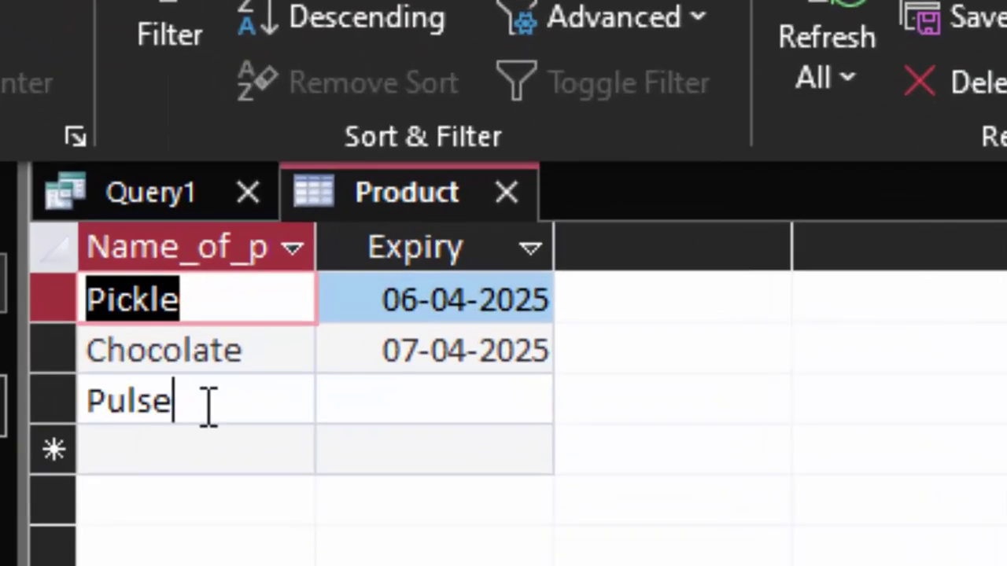
click(207, 407)
click(416, 400)
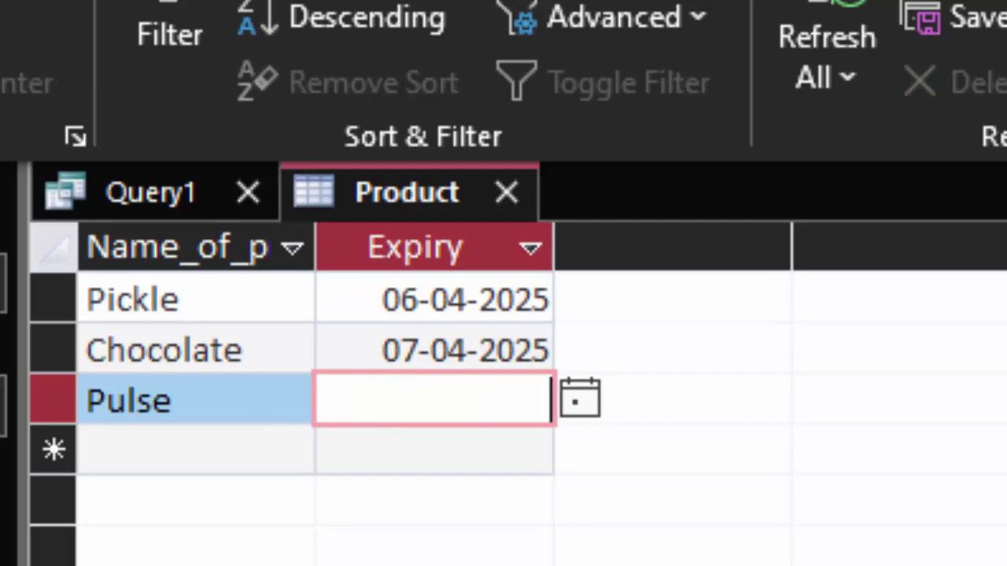
Step: Correct the expiry value in the insert query to '2-5-2026'
click(145, 201)
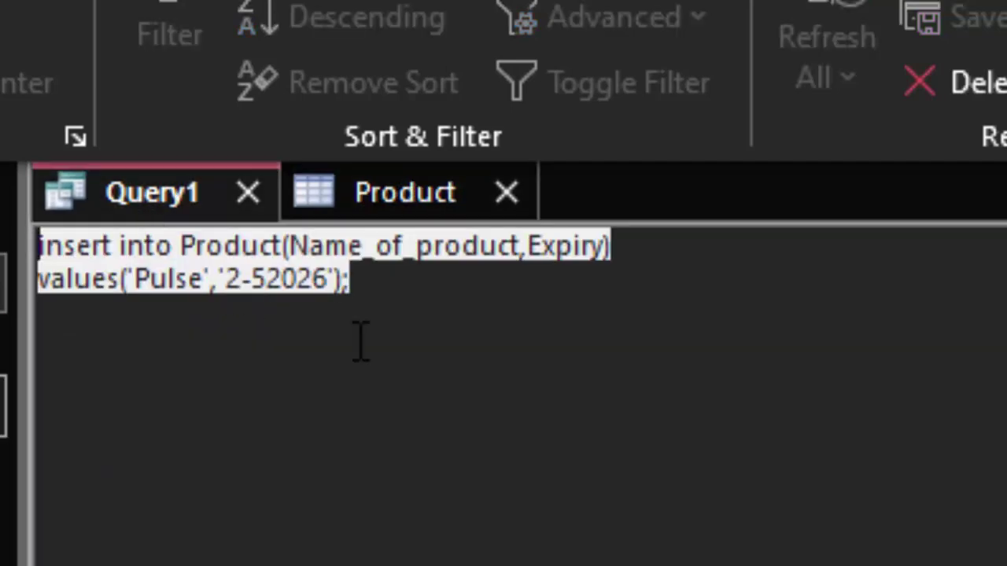
click(362, 280)
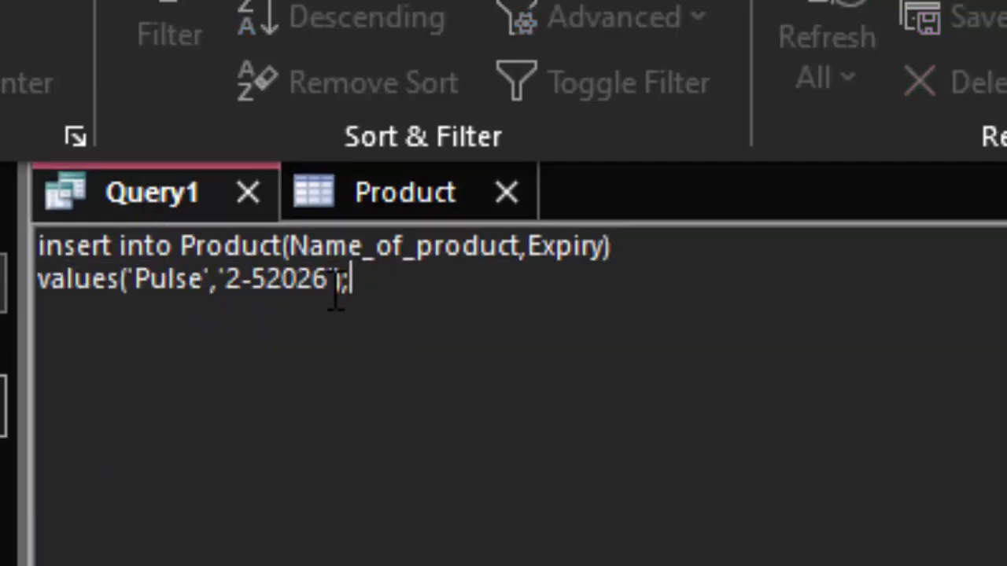
click(285, 289)
click(264, 289)
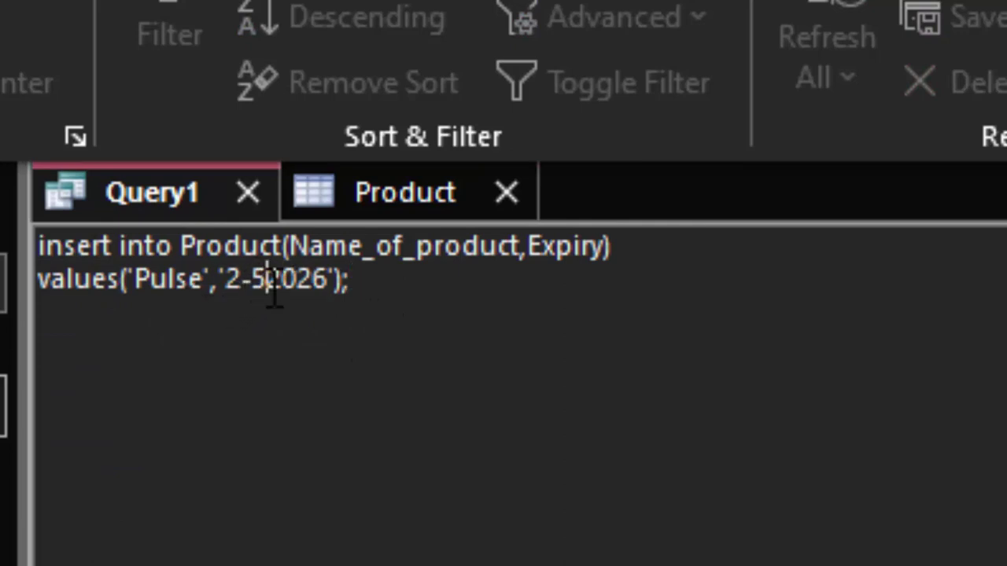
text(-)
click(220, 194)
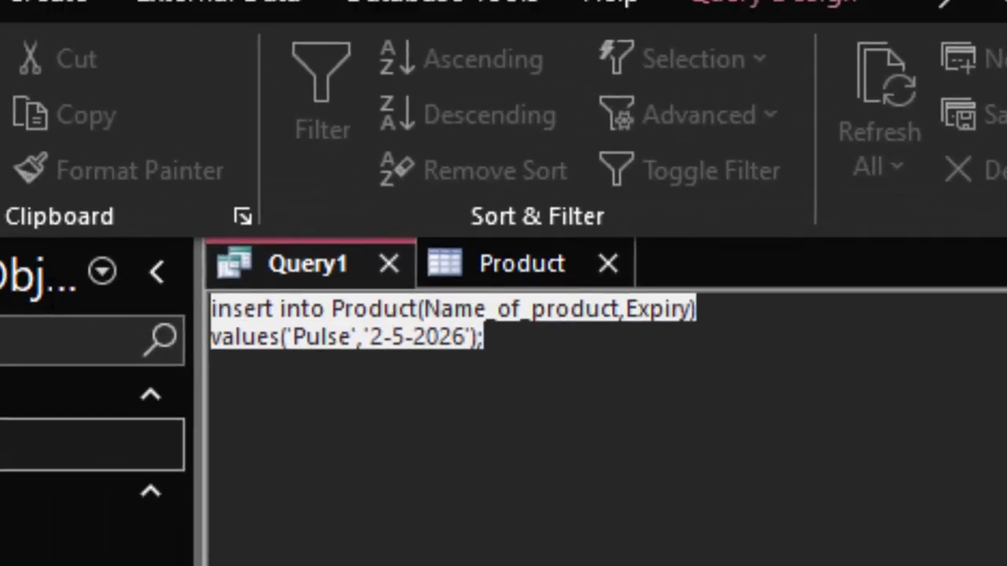
Step: Close the Product table and rerun the insert, confirming the one-row append
click(710, 334)
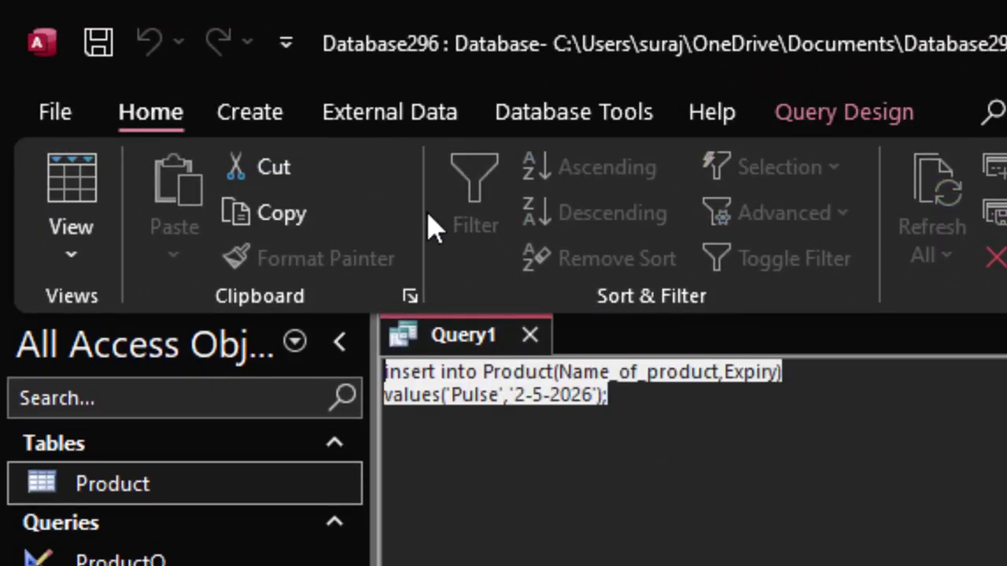
click(841, 111)
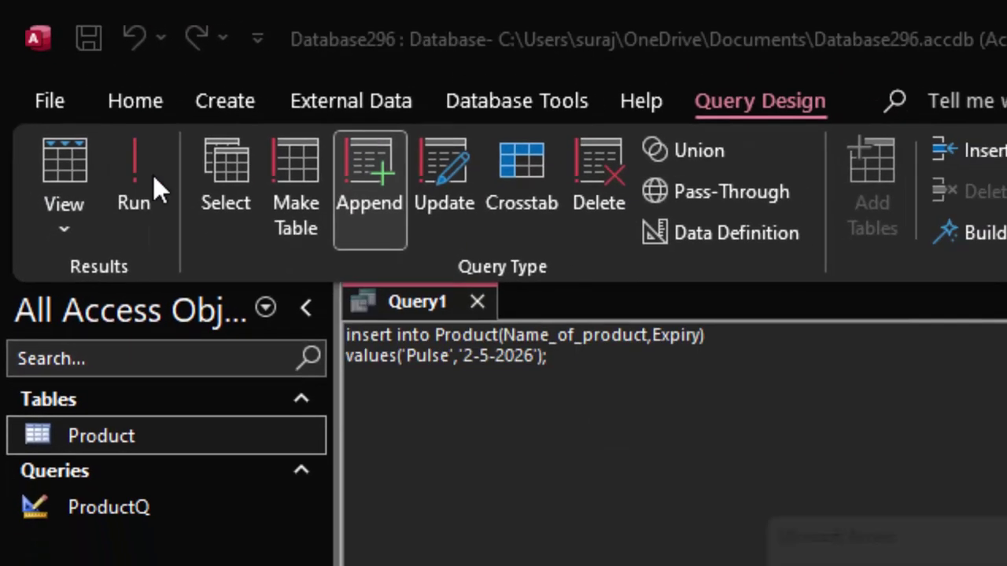
click(137, 189)
click(838, 561)
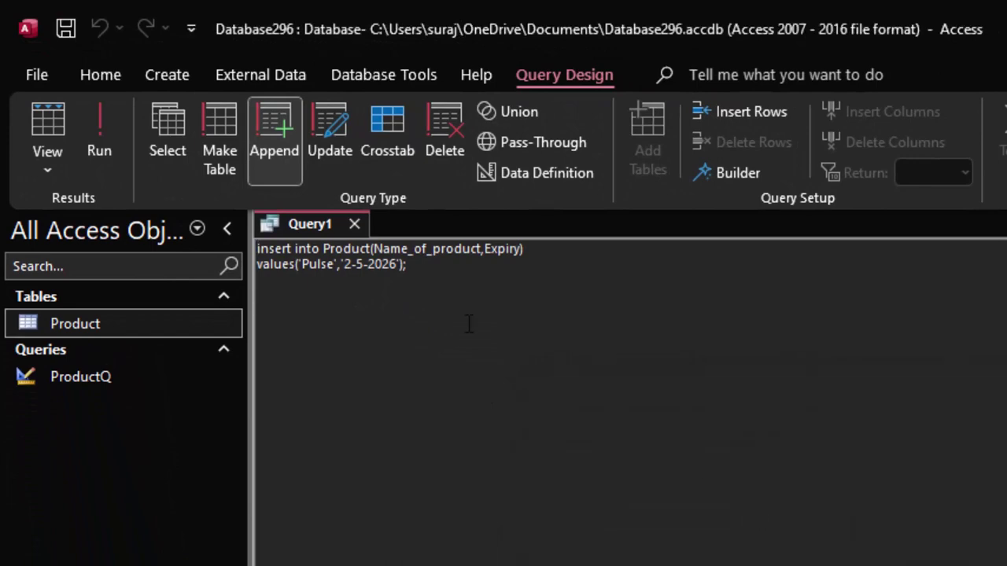
Step: Open the Product table and widen the Name_of_product column
double_click(152, 320)
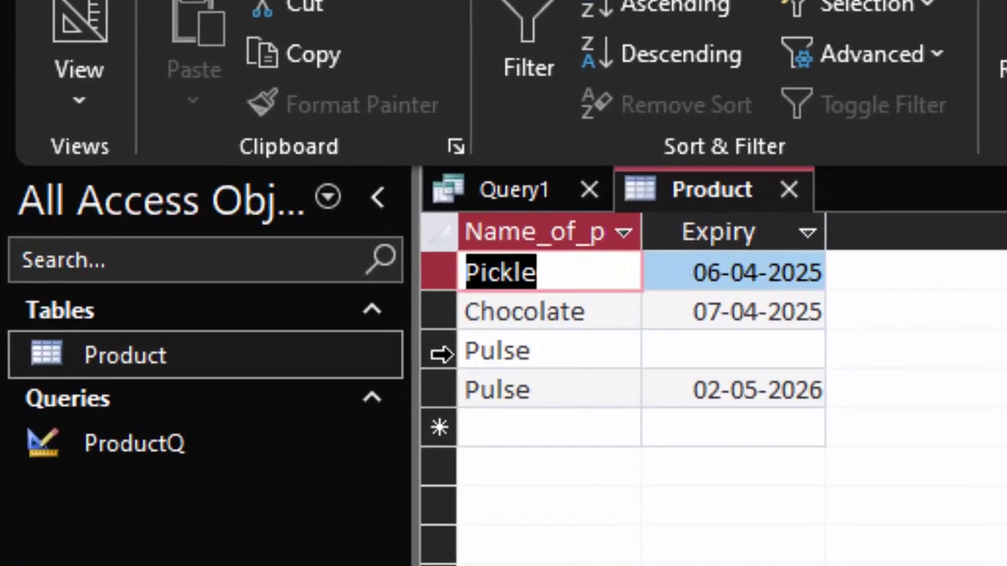
right_click(438, 354)
key(Escape)
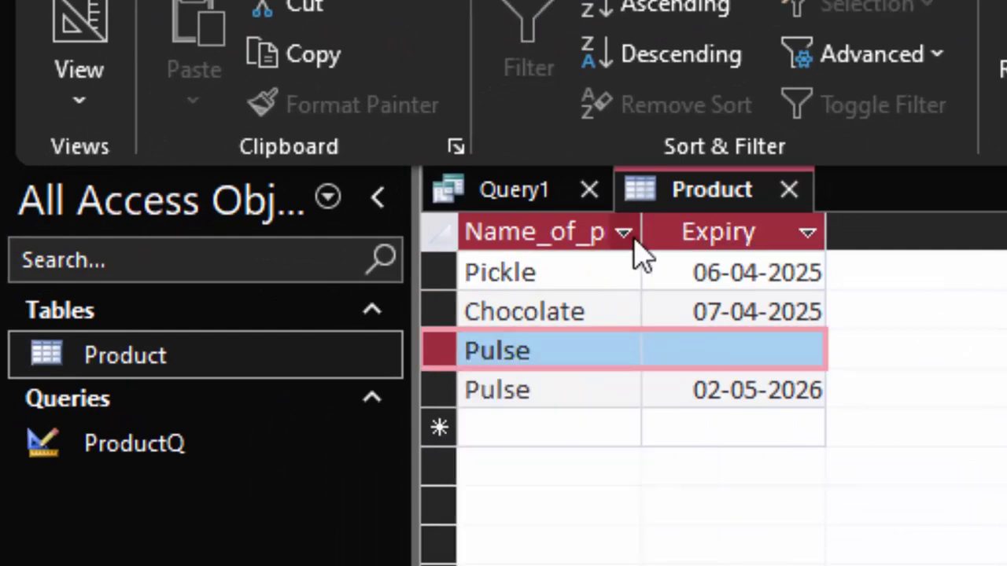
drag(642, 227, 698, 232)
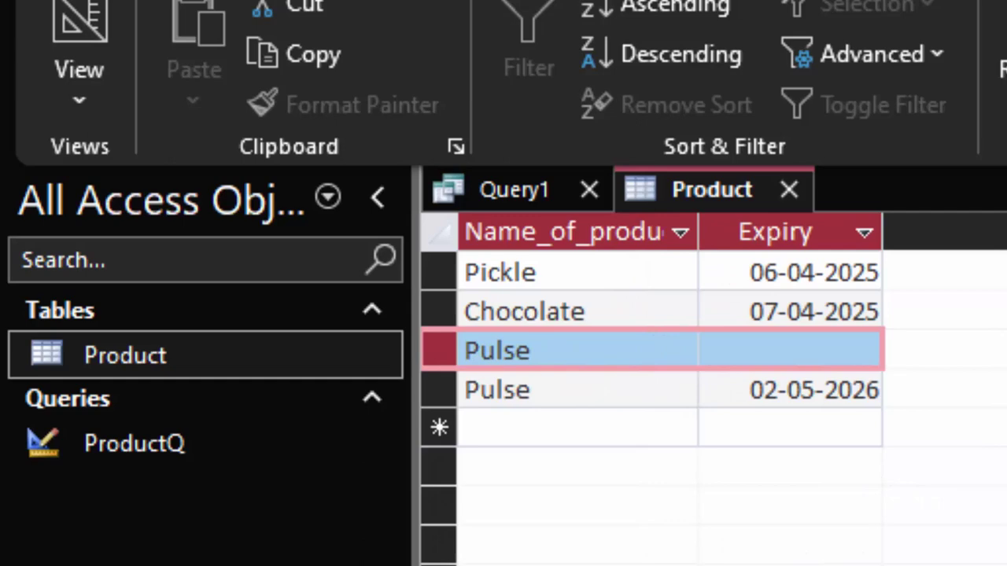
Step: Delete the Pulse record with the blank expiry date from Product
right_click(439, 346)
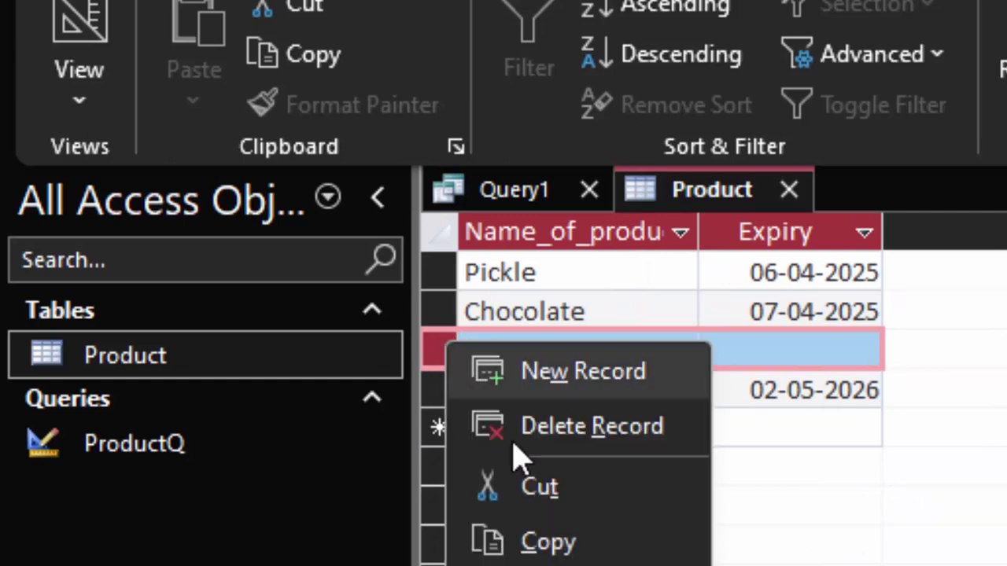
click(549, 440)
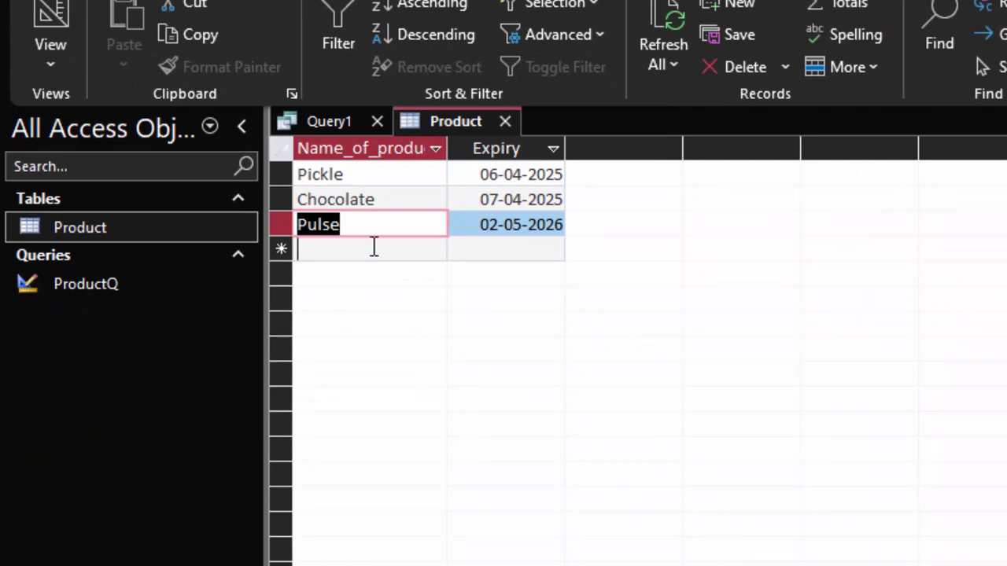
click(374, 246)
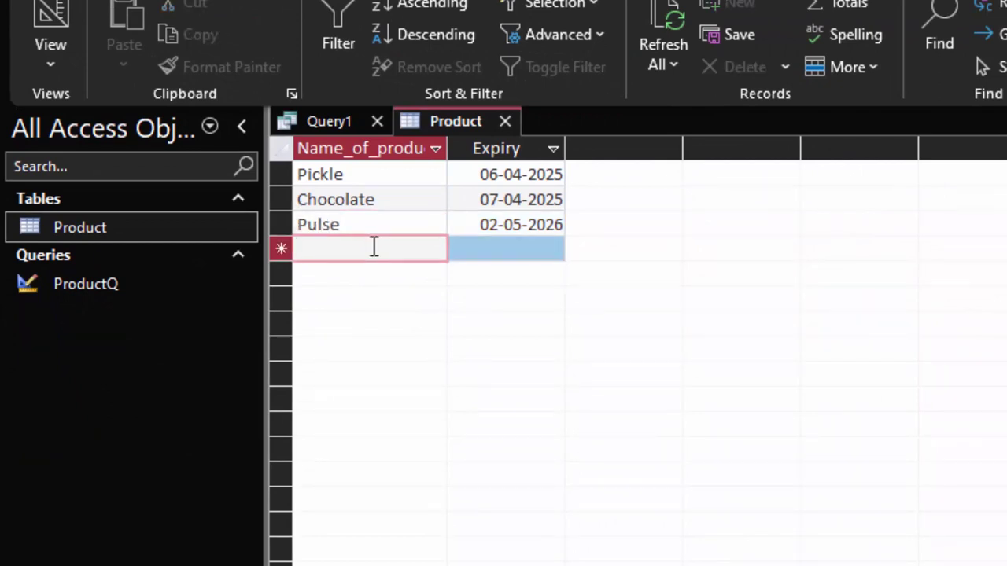